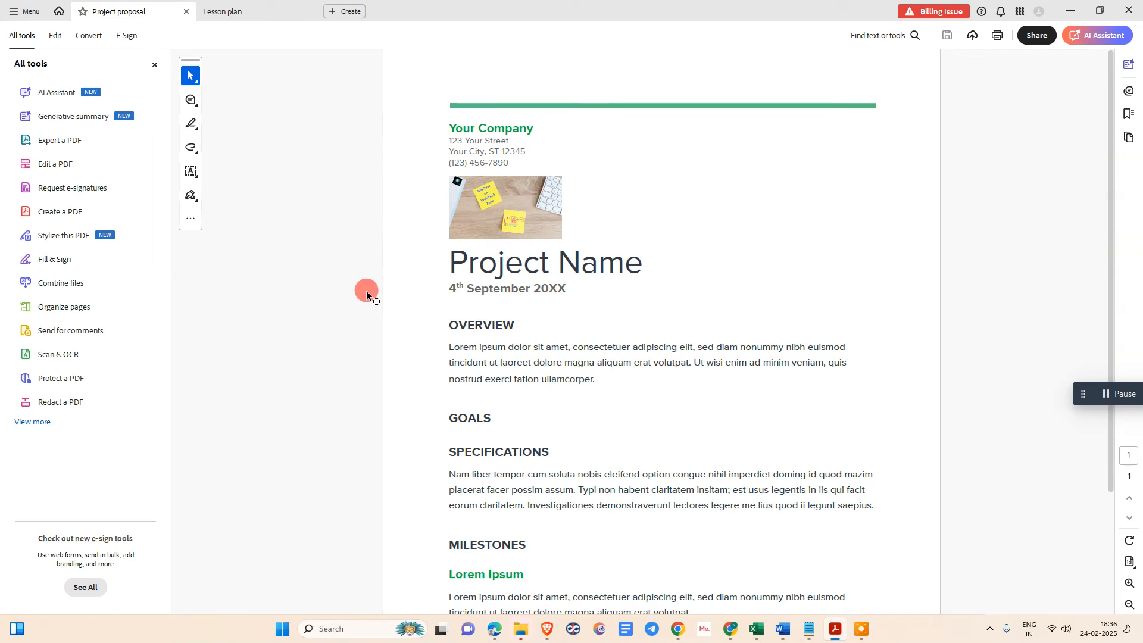
left_click(238, 12)
left_click(153, 14)
left_click(253, 15)
left_click(128, 11)
left_click(245, 11)
left_click(13, 11)
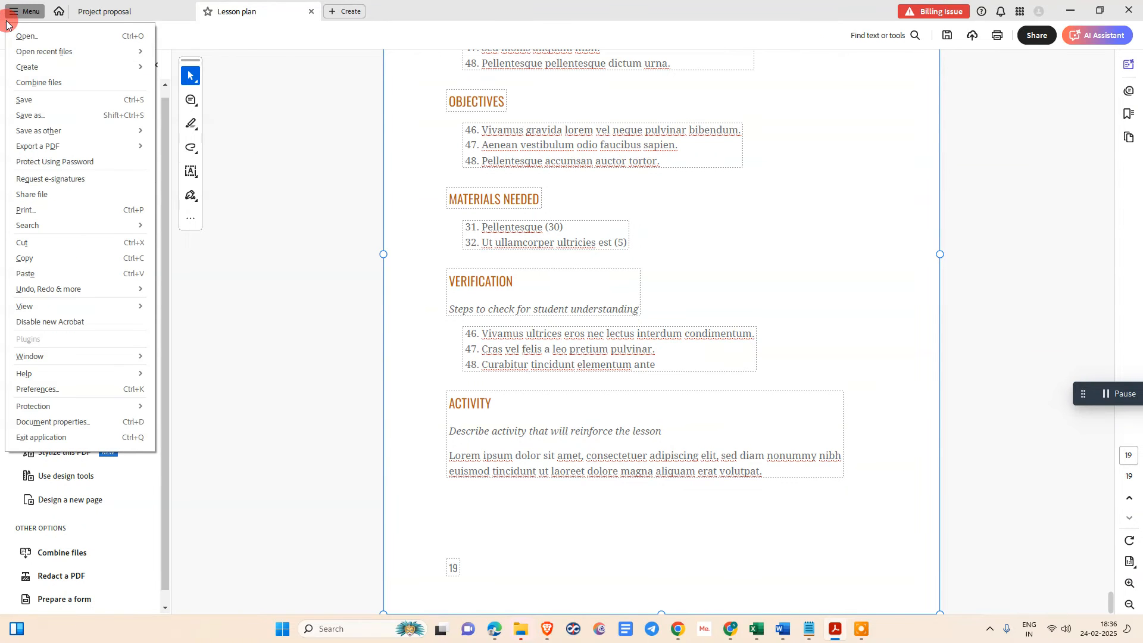
left_click(25, 35)
left_click(373, 196)
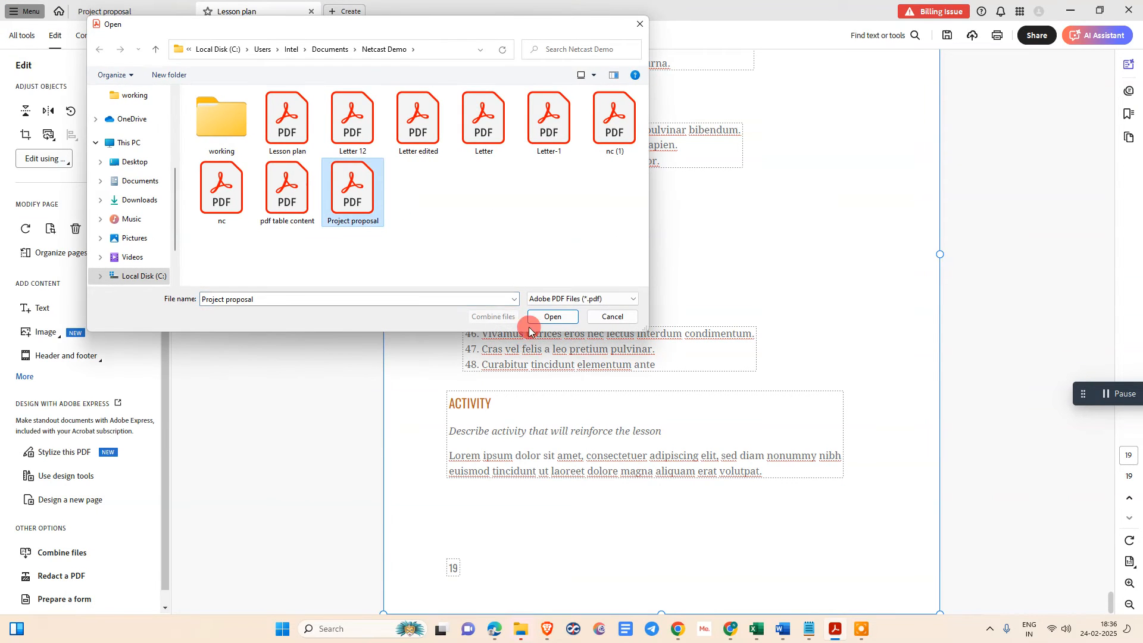
left_click(613, 317)
left_click(113, 10)
left_click(253, 12)
left_click(120, 12)
left_click(226, 11)
left_click(127, 11)
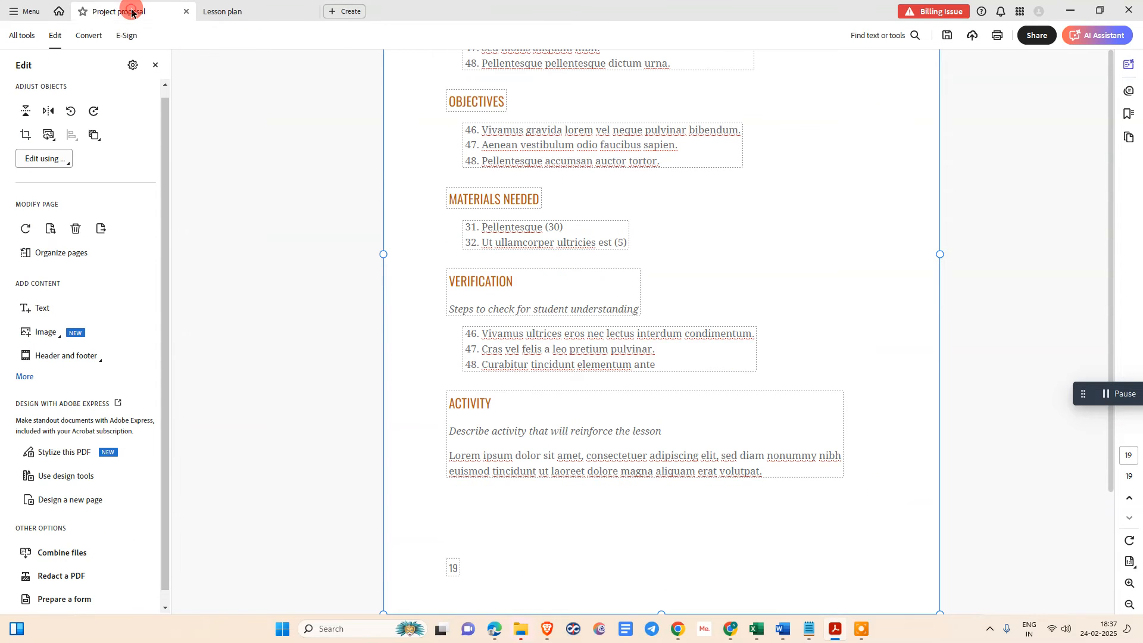
left_click(241, 11)
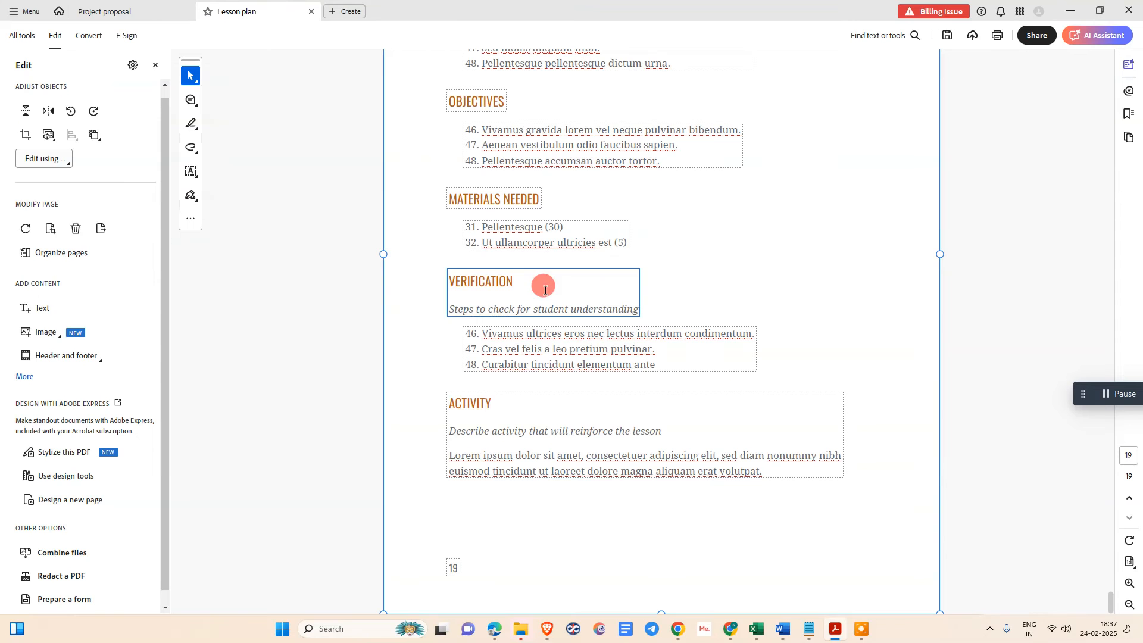
left_click(533, 359)
left_click_drag(697, 361, 512, 335)
left_click(151, 11)
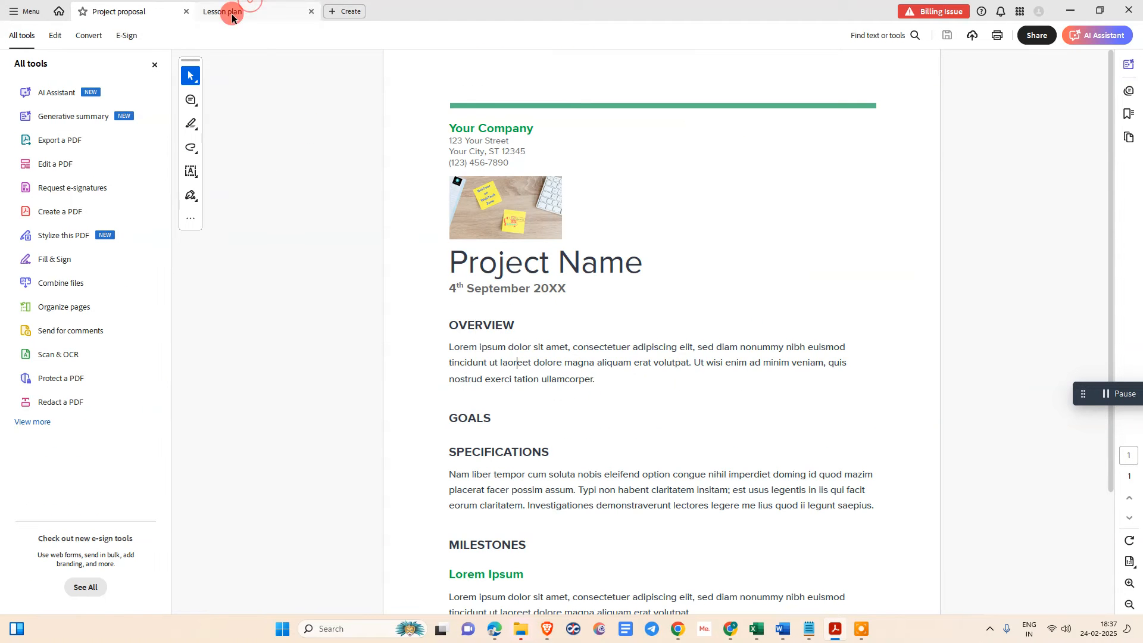
left_click(243, 7)
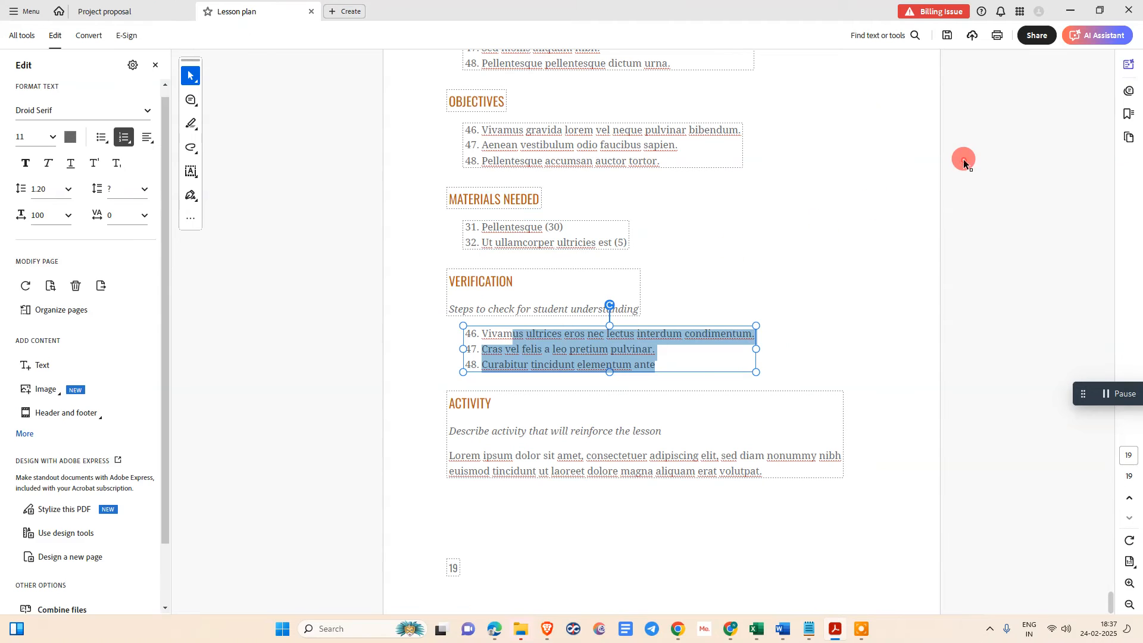
left_click(936, 138)
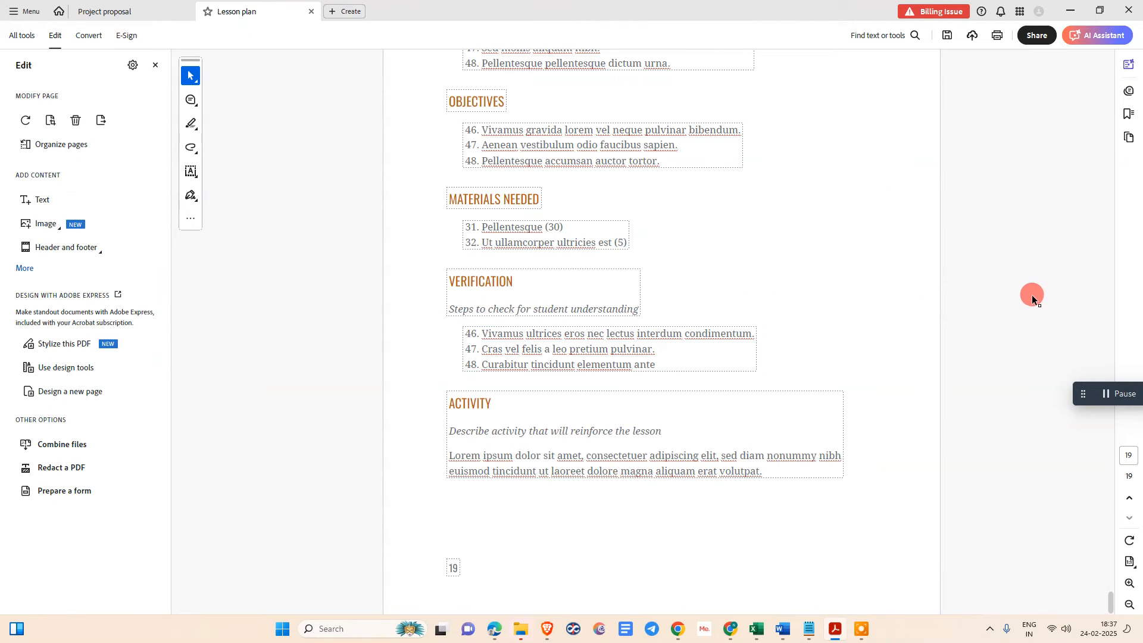
Step: Edit the Lesson plan PDF and copy the three-item numbered list under Verification on page 19 with its formatting
left_click(24, 36)
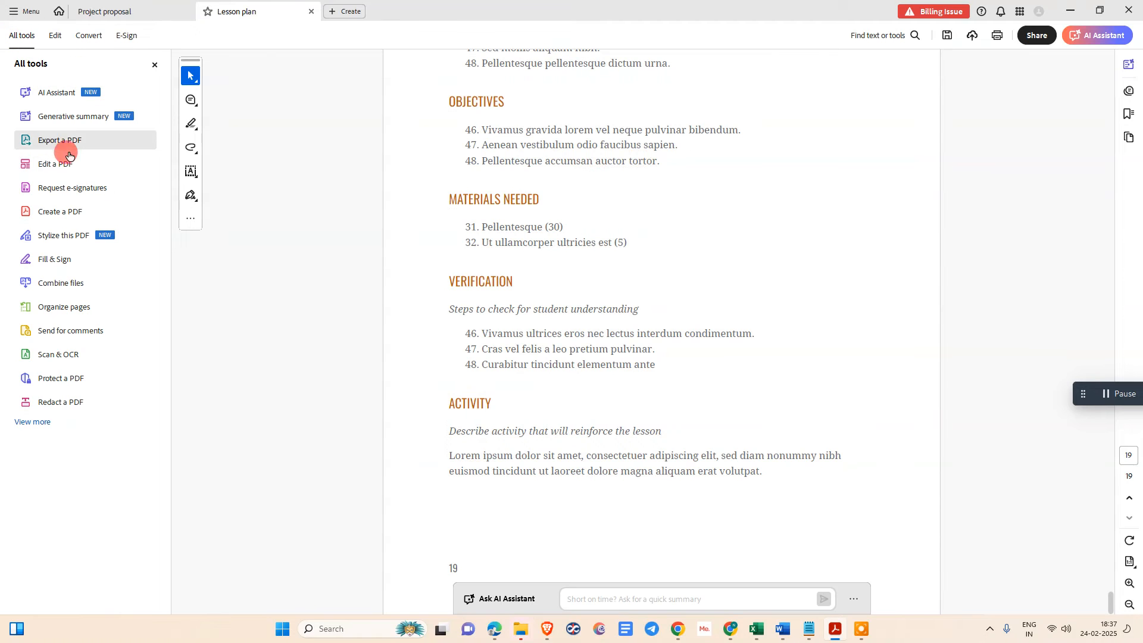
left_click(57, 163)
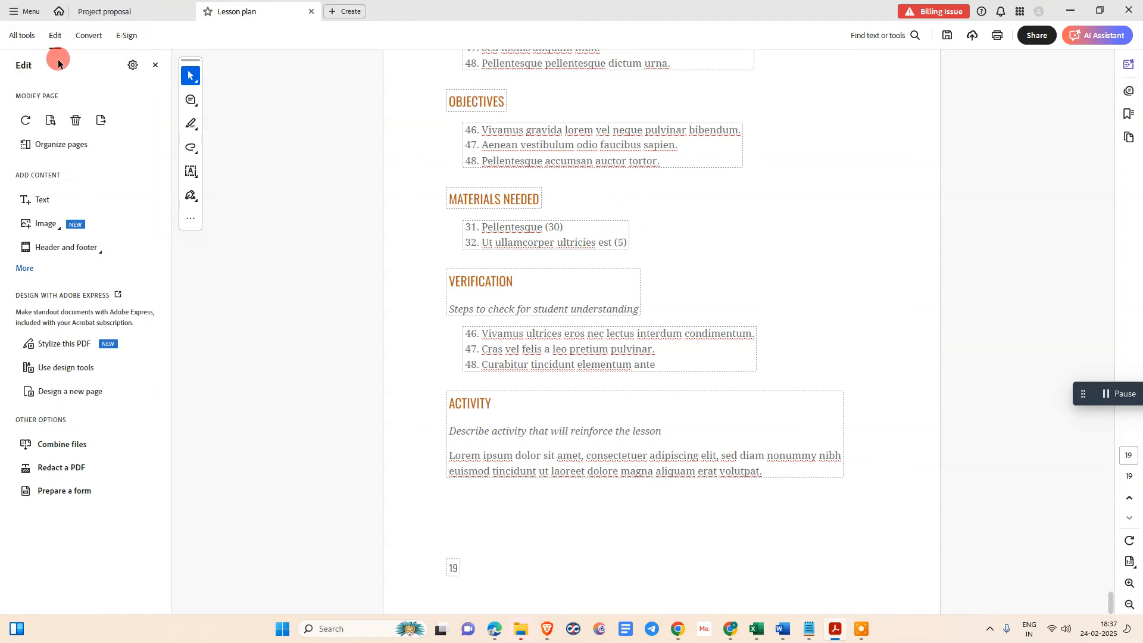
left_click(558, 364)
left_click(674, 364)
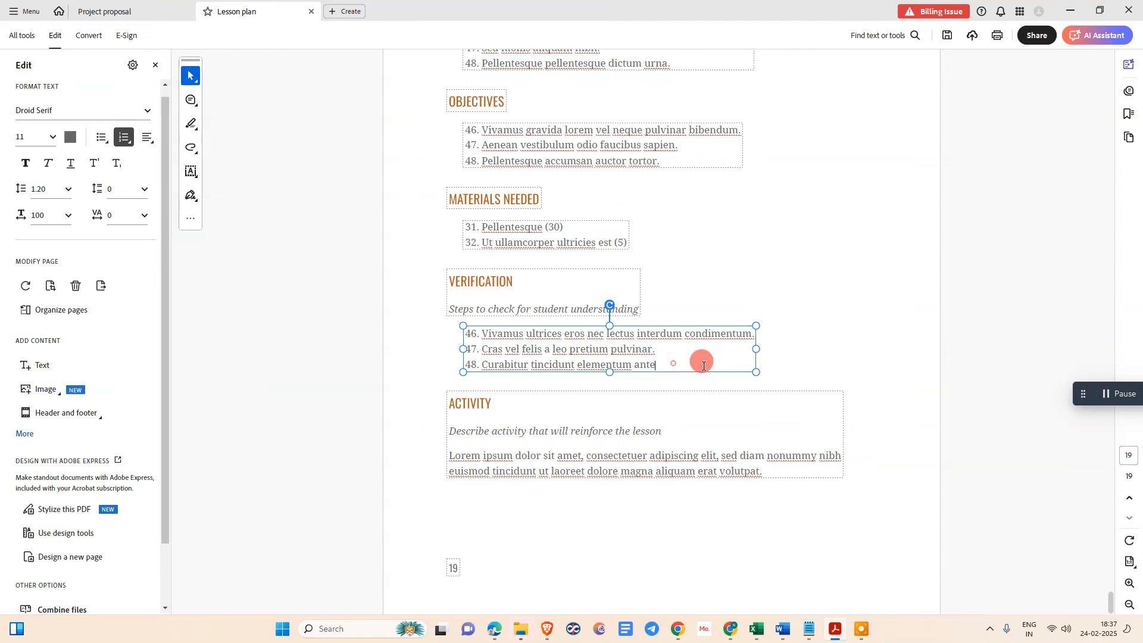
left_click_drag(677, 358, 454, 329)
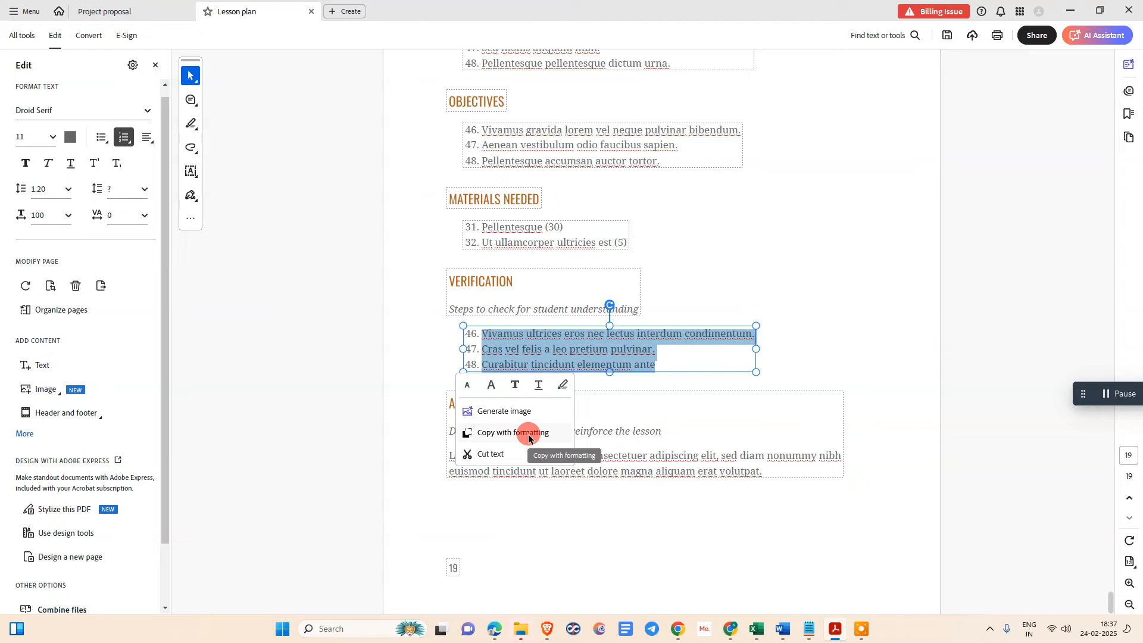
right_click(542, 342)
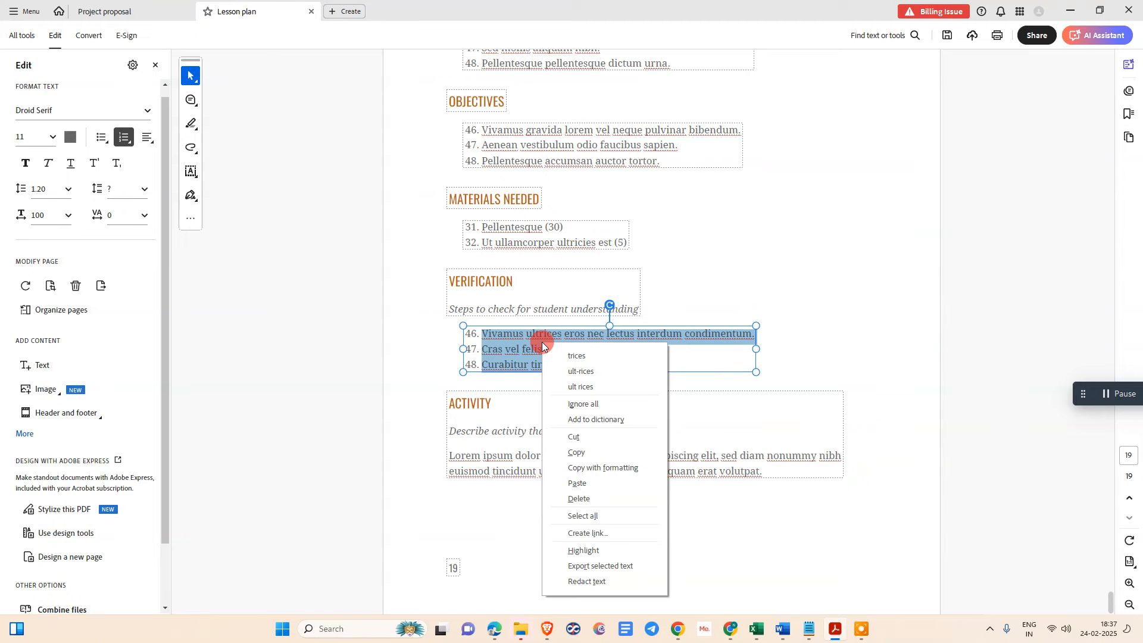
left_click(591, 465)
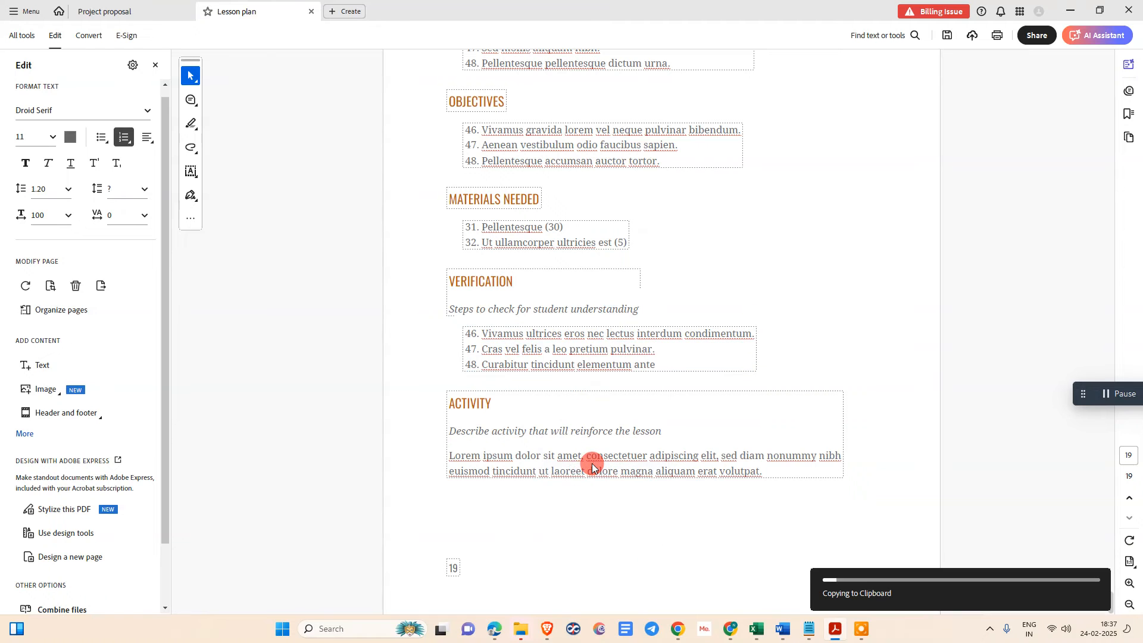
Step: In the Project proposal PDF, add a text box below the Dolor Sit Amet paragraph and paste the copied list into it
left_click(133, 12)
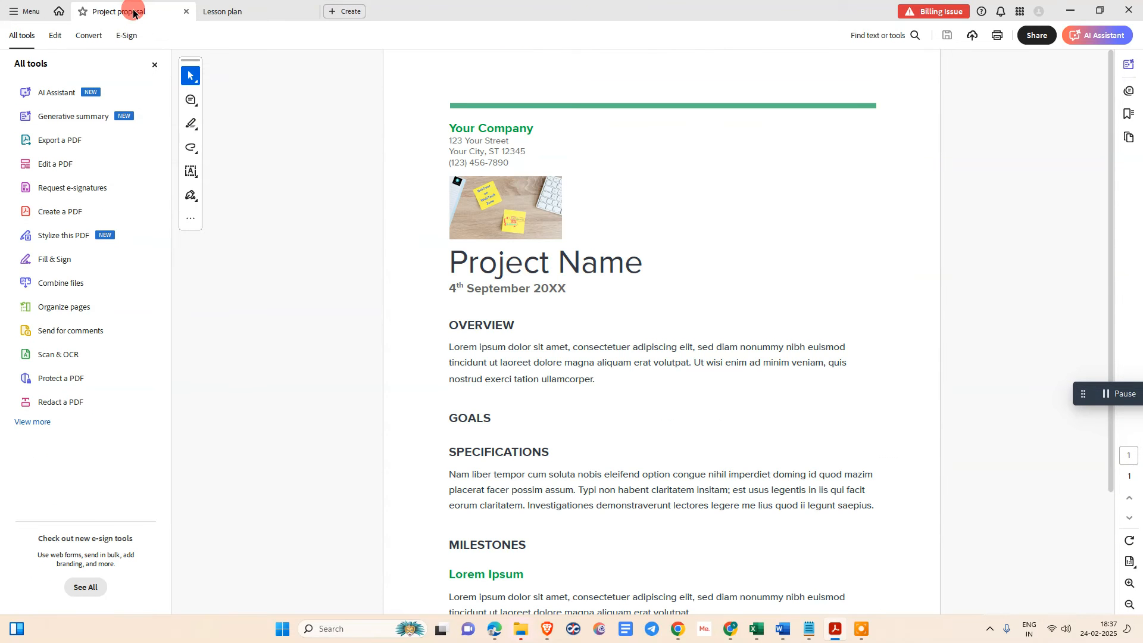
scroll(517, 296, "down", 3)
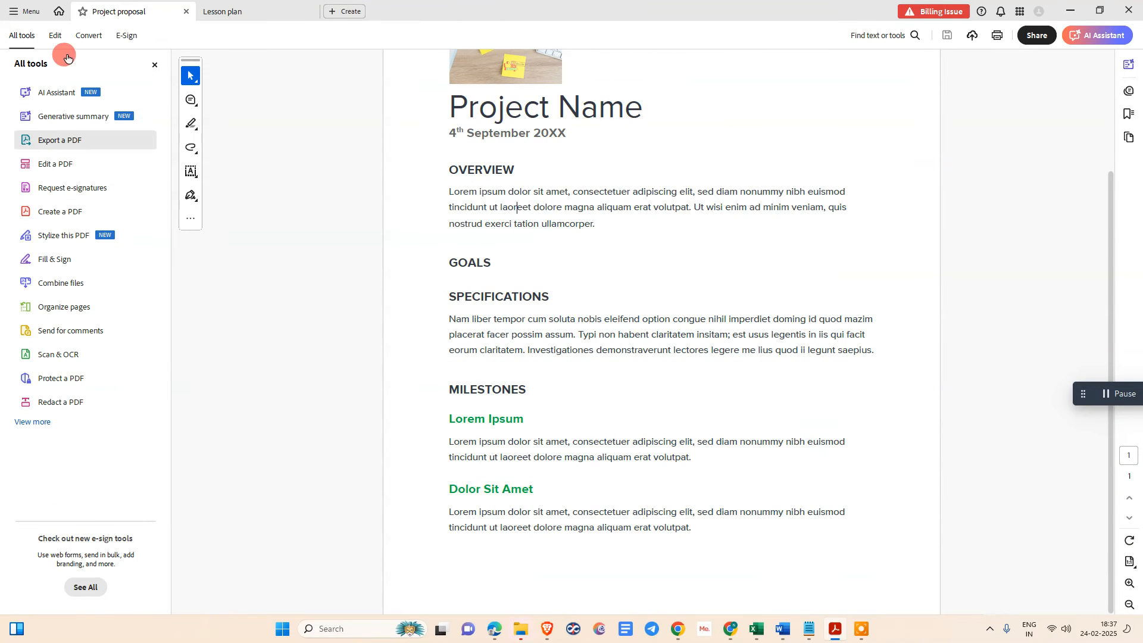
left_click(498, 532)
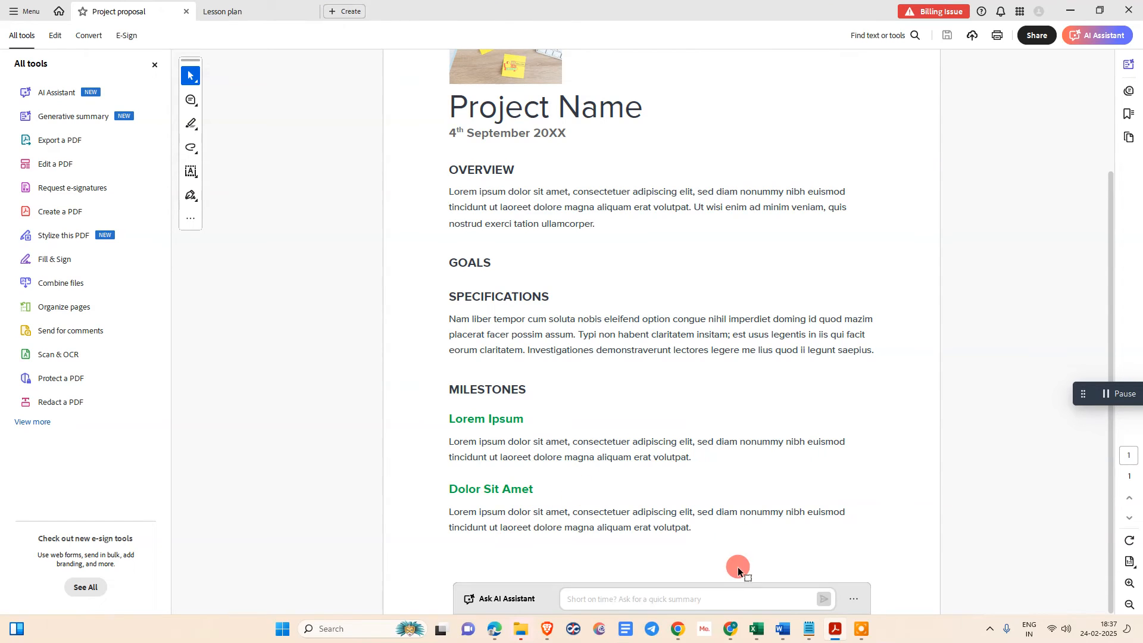
left_click(48, 163)
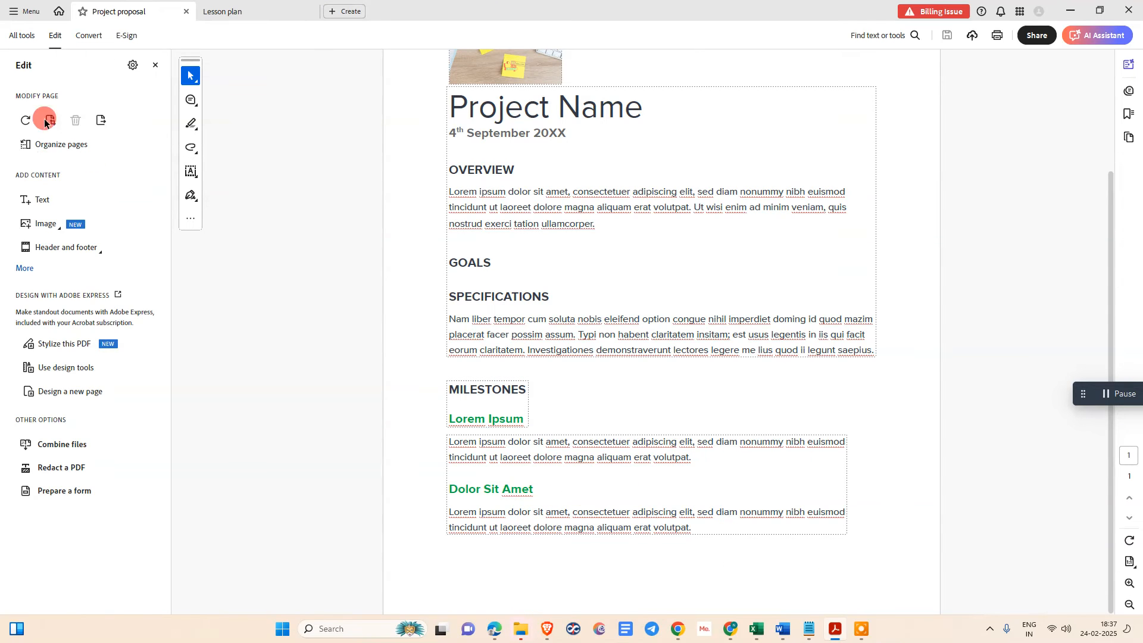
left_click(37, 206)
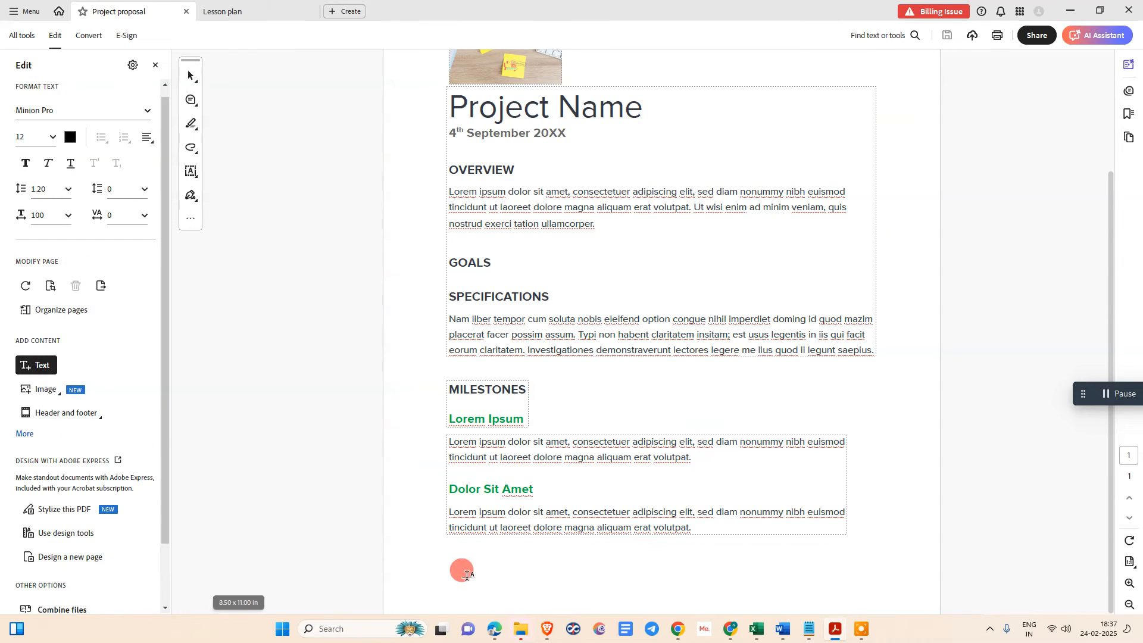
left_click_drag(457, 561, 829, 582)
left_click(472, 571)
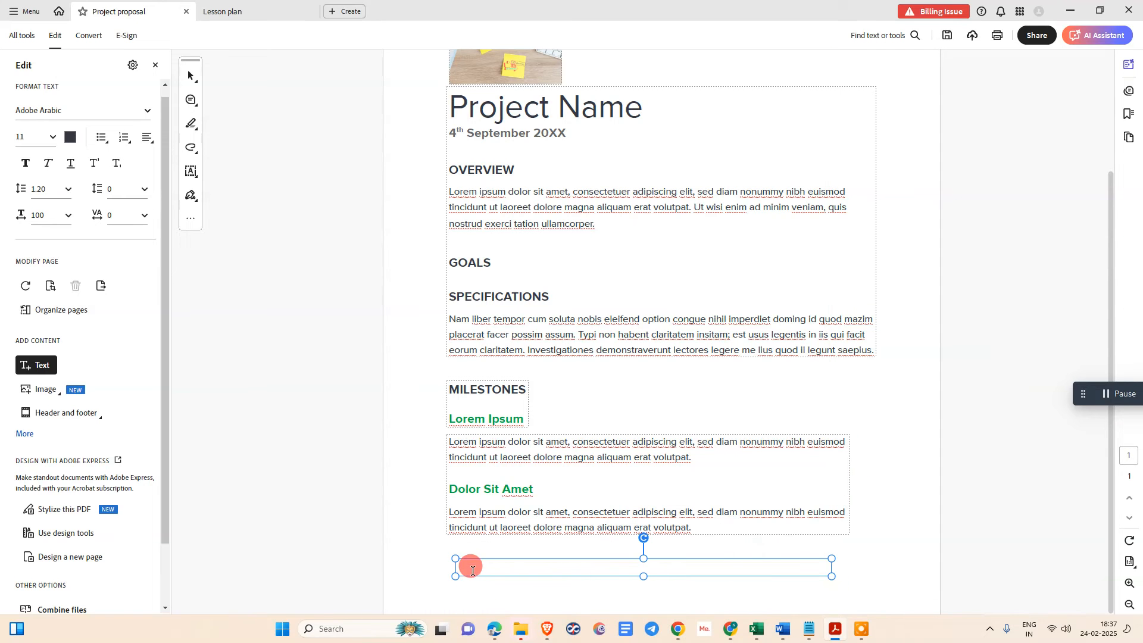
right_click(471, 566)
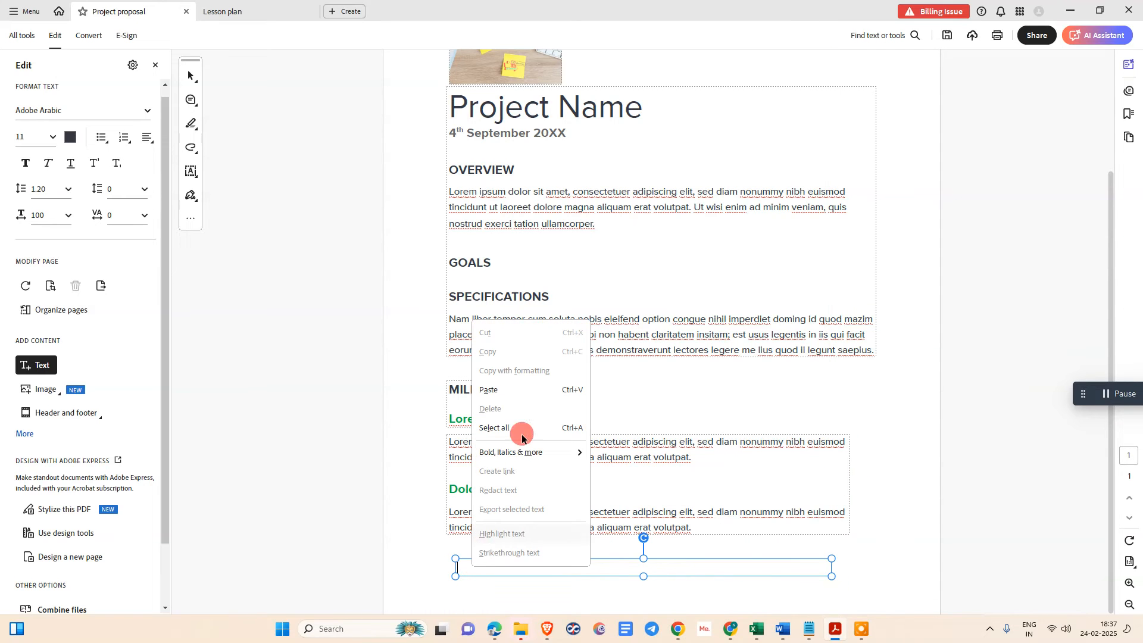
left_click(527, 390)
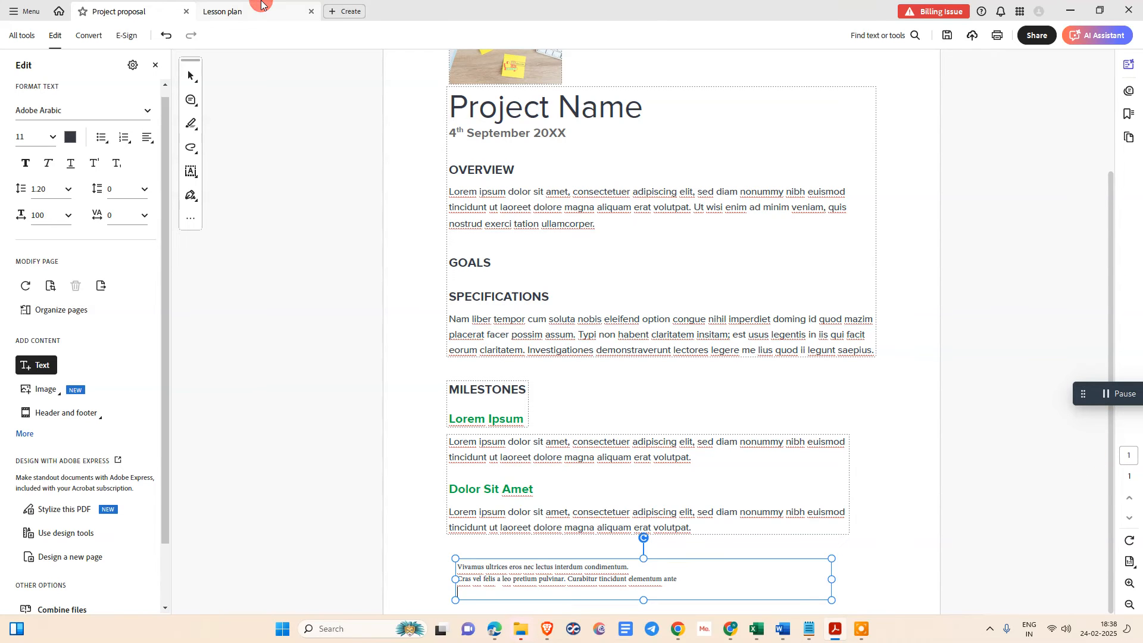
Step: Delete the "Cras vel felis a leo pretium pulvinar. Curabitur tincidunt elementum ante" text from the pasted box in Project proposal
left_click(241, 9)
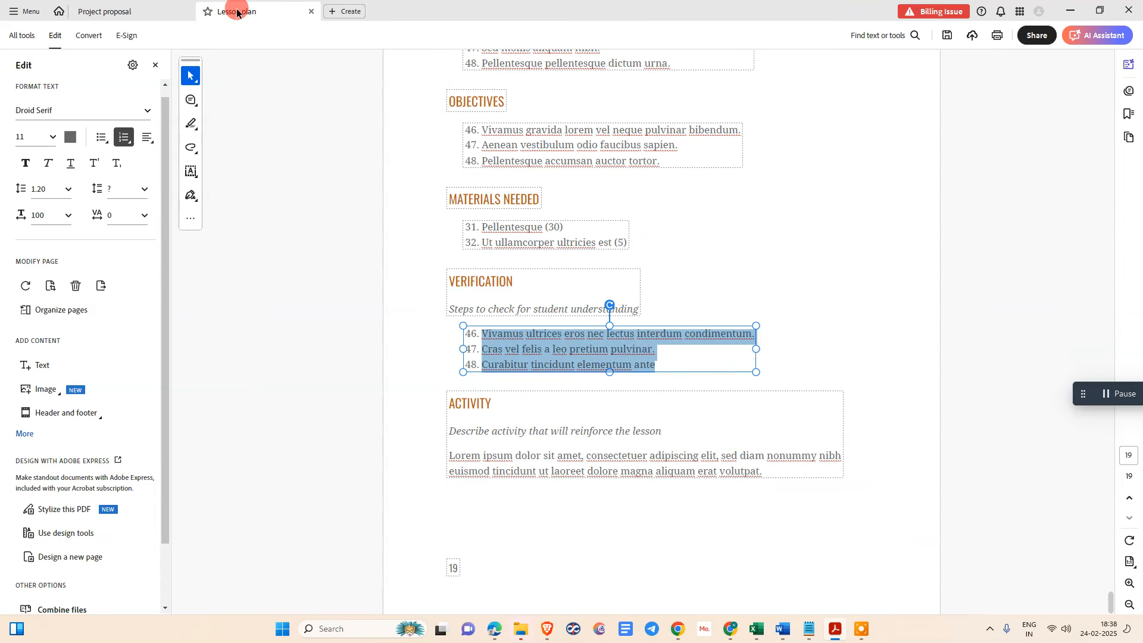
triple_click(485, 338)
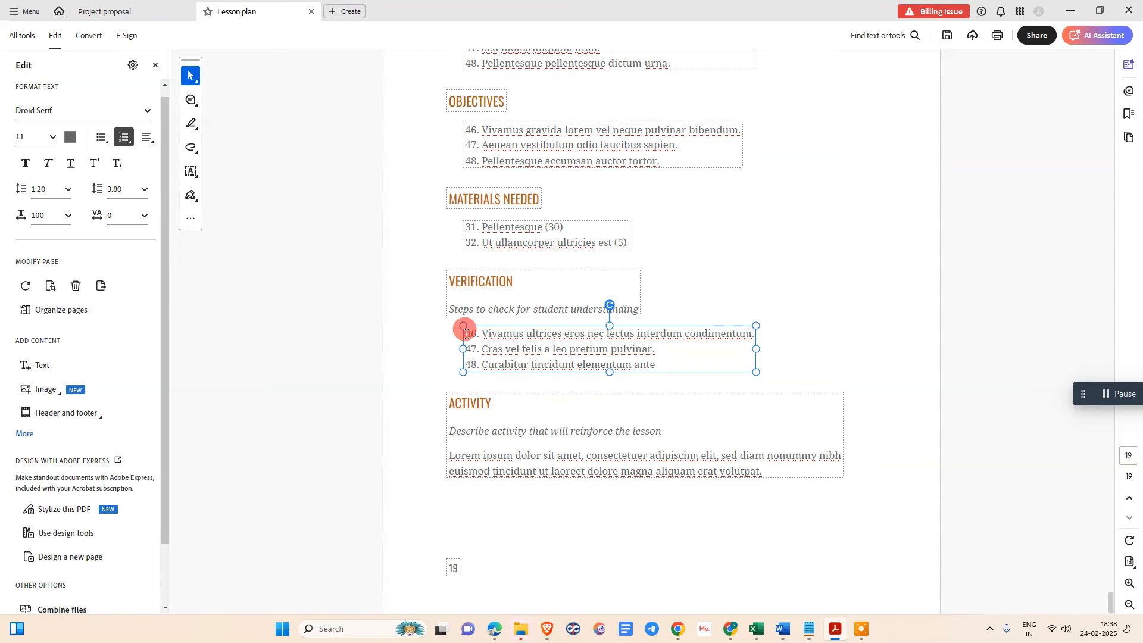
left_click(523, 401)
left_click(115, 11)
key("ctrl+v")
left_click(523, 567)
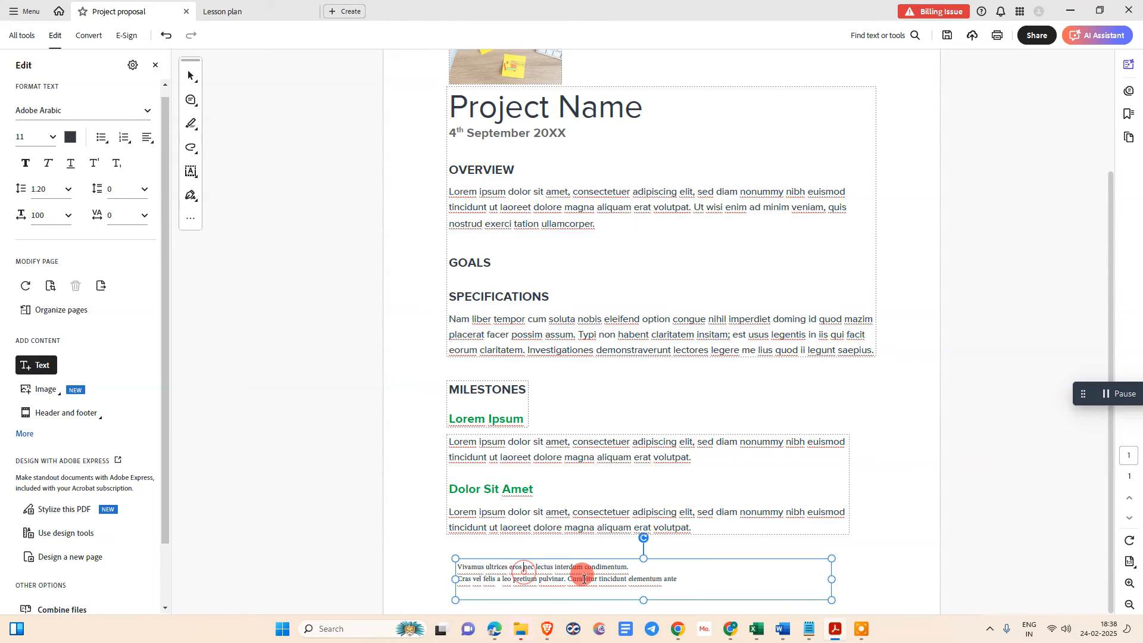
triple_click(584, 578)
key("BackSpace")
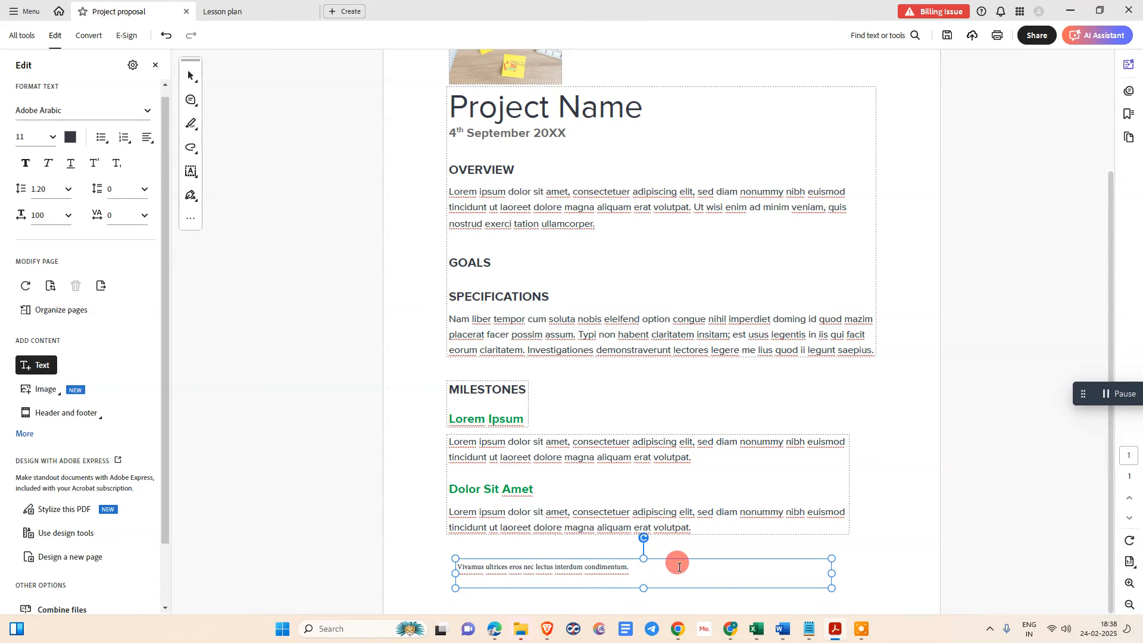
key("BackSpace")
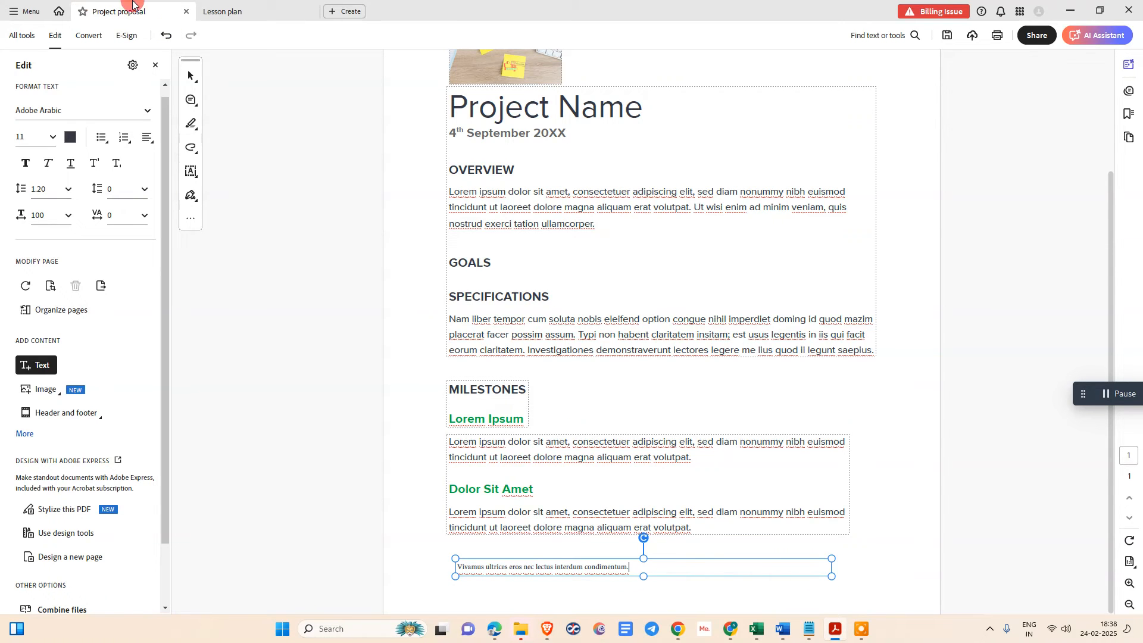
Step: Copy the italic description and the Lorem ipsum paragraph under Activity in the Lesson plan PDF
left_click(568, 451)
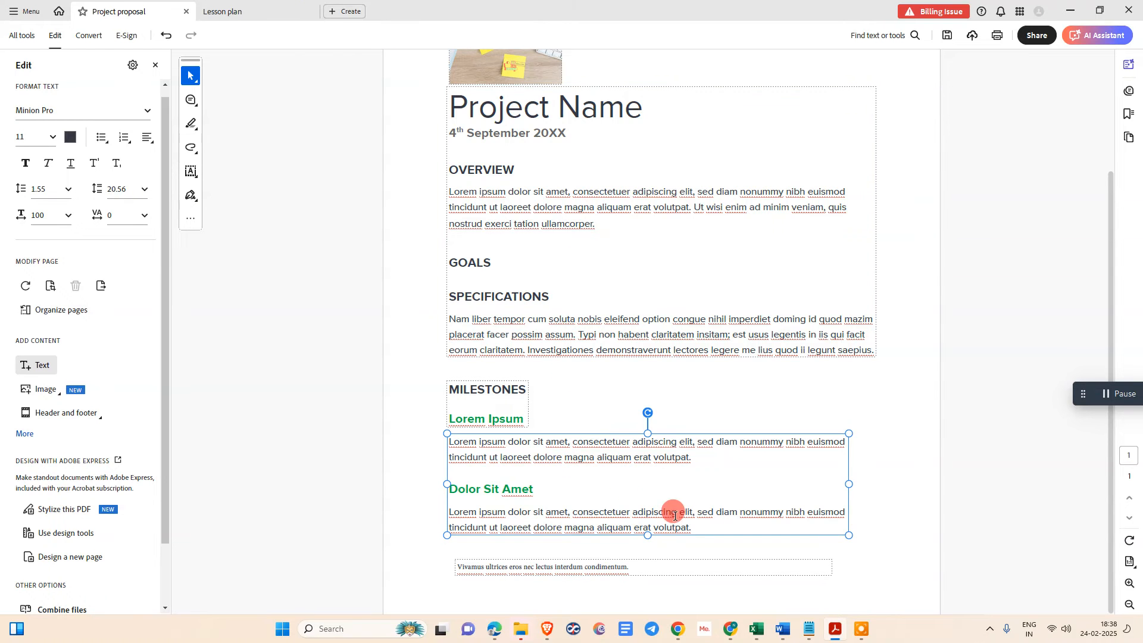
left_click_drag(691, 474, 448, 433)
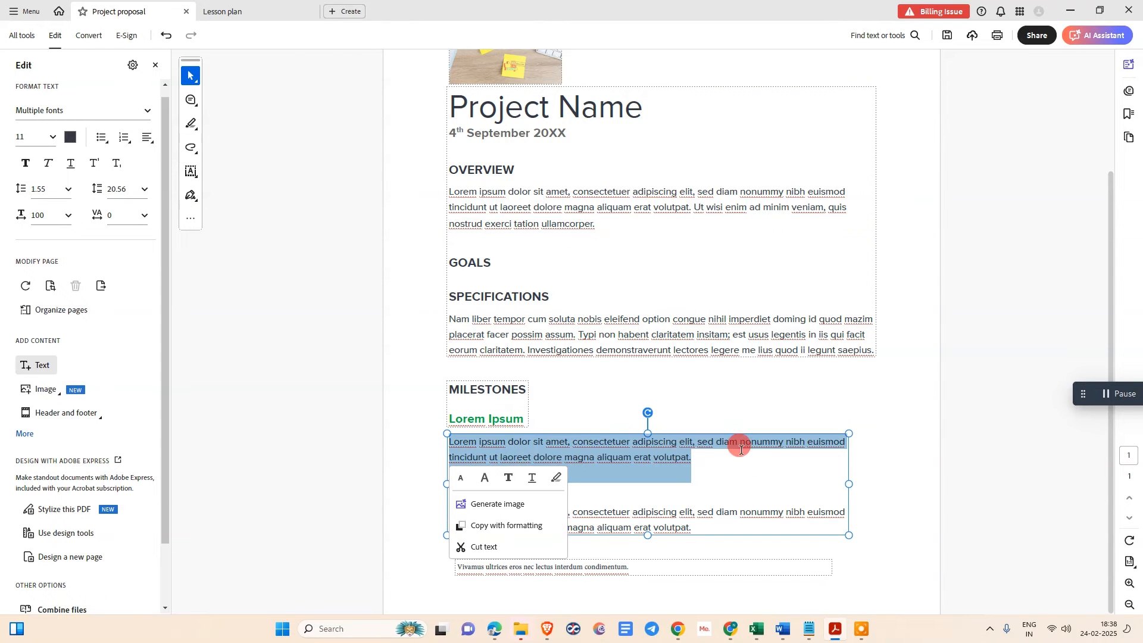
left_click(244, 12)
left_click(566, 433)
left_click_drag(769, 472, 447, 434)
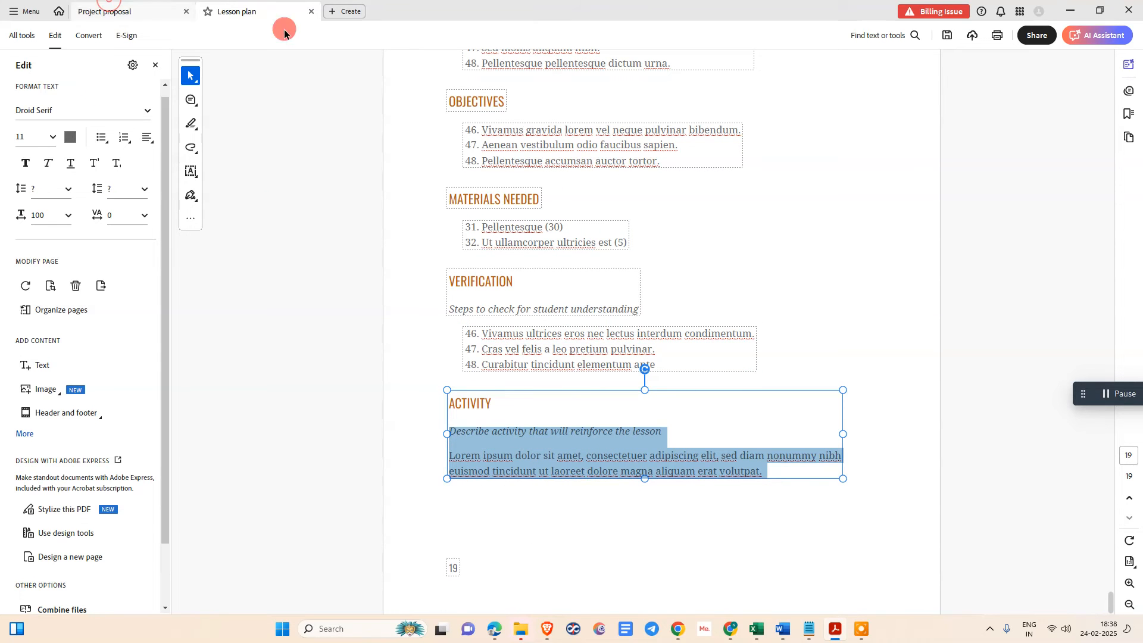
Step: Replace all text in the added box at the end of Project proposal with the copied Activity text
left_click(111, 4)
left_click(508, 491)
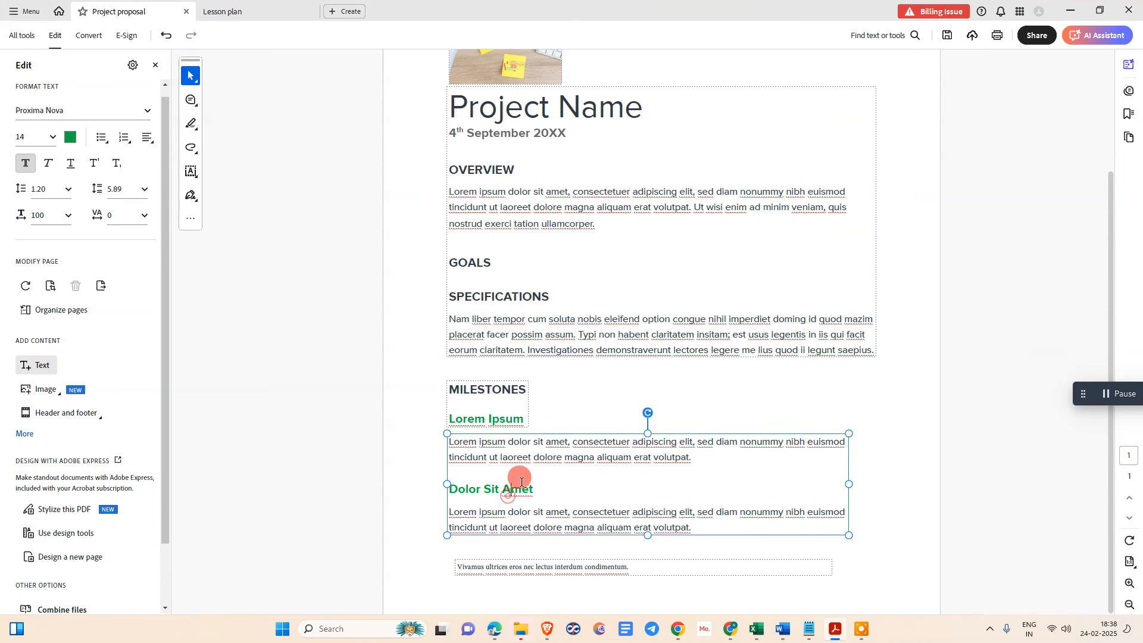
left_click(539, 571)
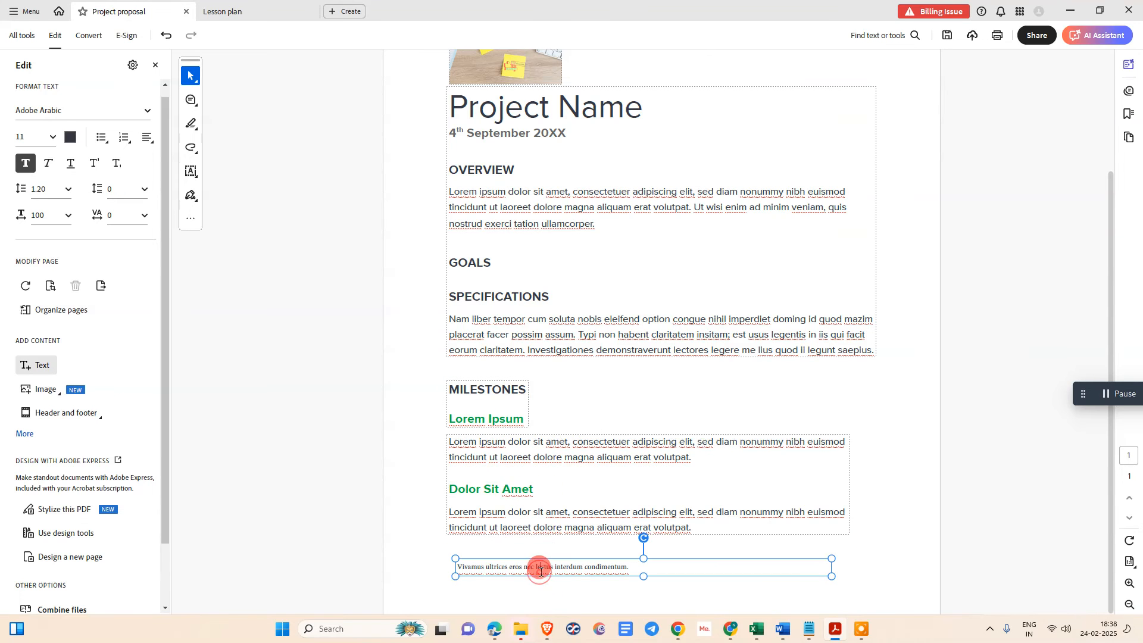
key("ctrl+a")
key("ctrl+v")
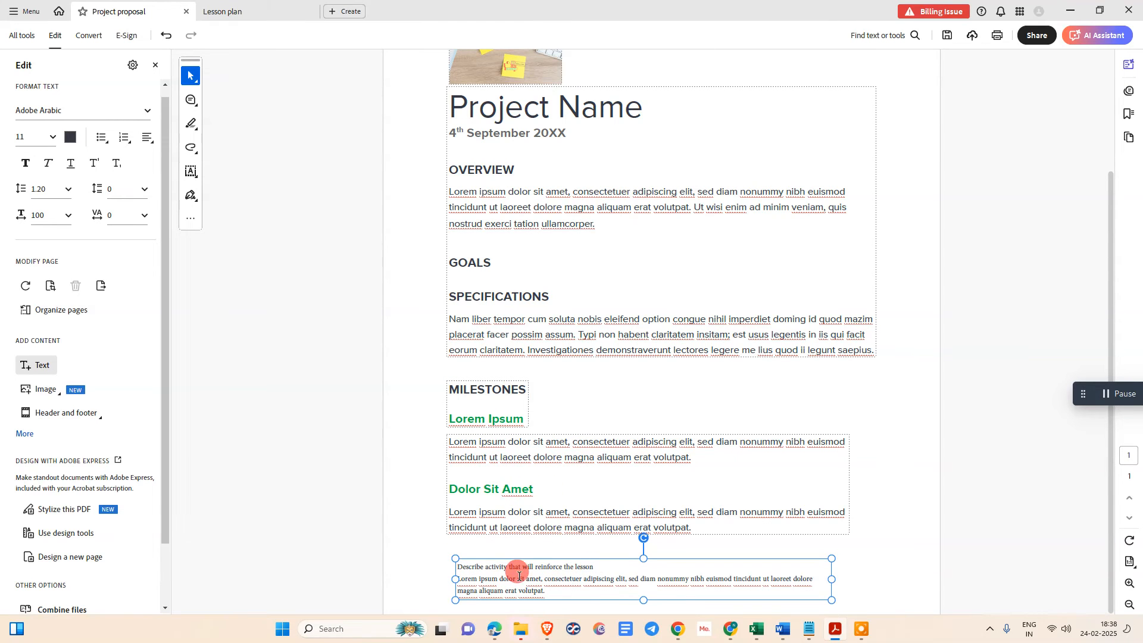
Step: Widen the pasted text box on both sides so it extends slightly beyond the Milestones paragraphs above it
left_click_drag(455, 559, 441, 558)
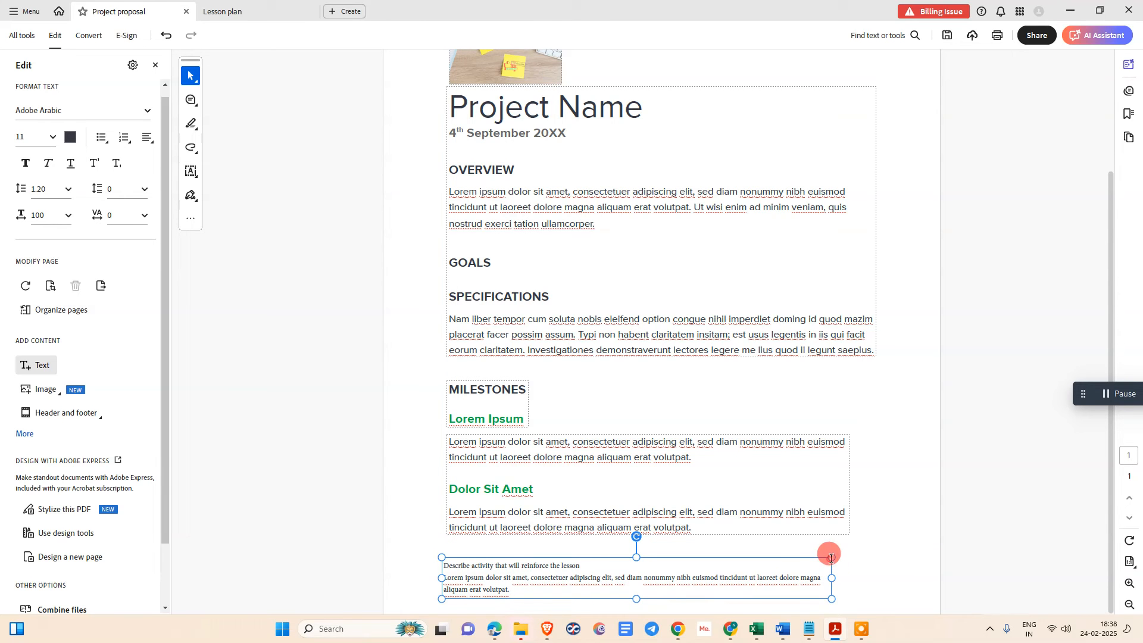
left_click_drag(832, 555, 863, 554)
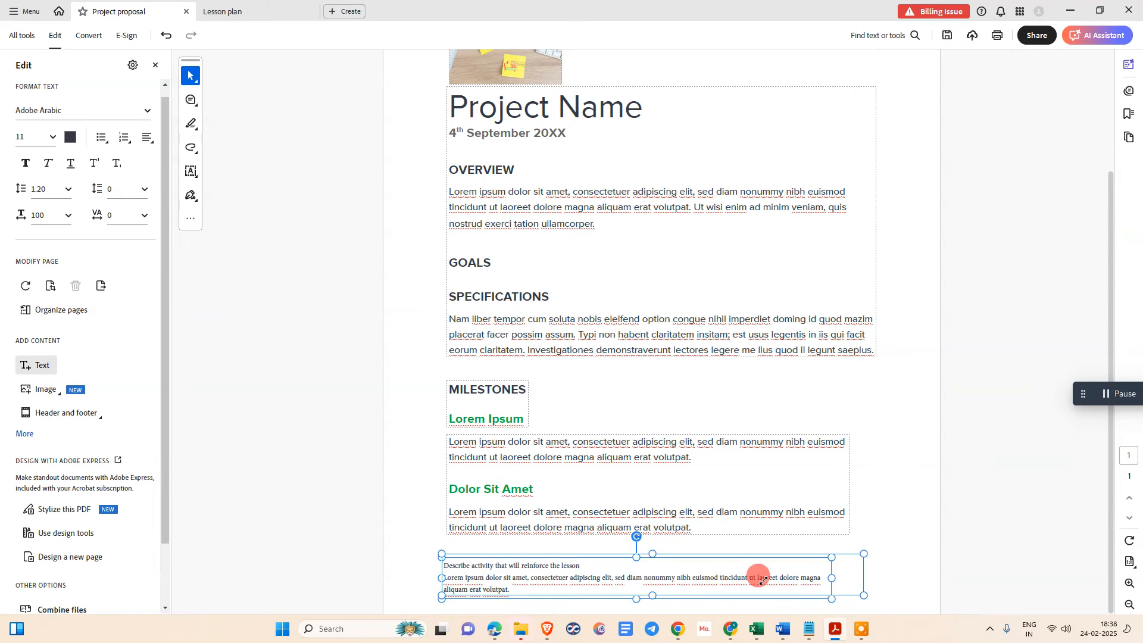
left_click_drag(652, 597, 652, 609)
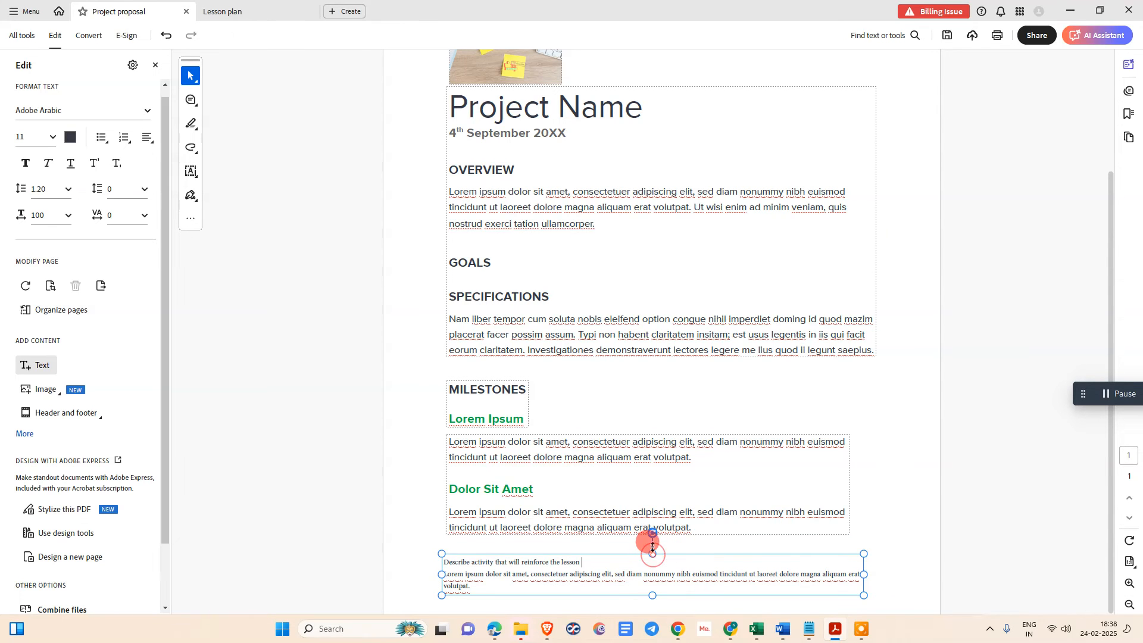
Step: Move the pasted Activity text box up so it sits directly below the last Milestones paragraph
left_click_drag(652, 549, 648, 533)
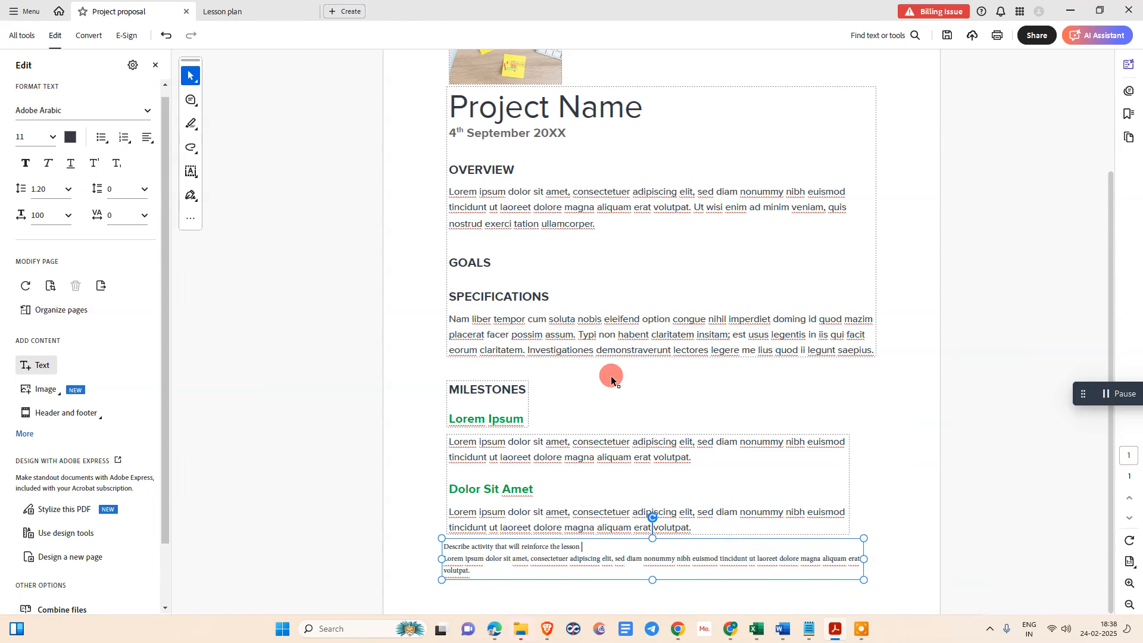
Step: Copy the sticky-note desk photo above the Project Name heading and paste it onto page 19 of the Lesson plan PDF
scroll(613, 378, "up", 3)
left_click(530, 209)
right_click(494, 198)
left_click(538, 296)
left_click(221, 11)
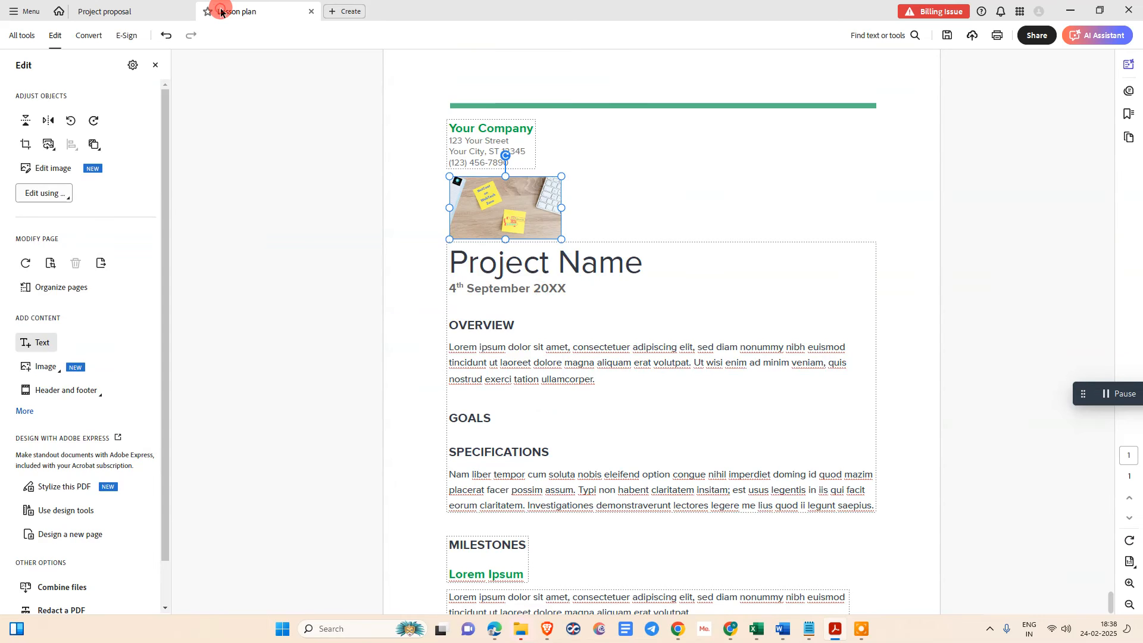
left_click(775, 220)
right_click(748, 220)
left_click(773, 329)
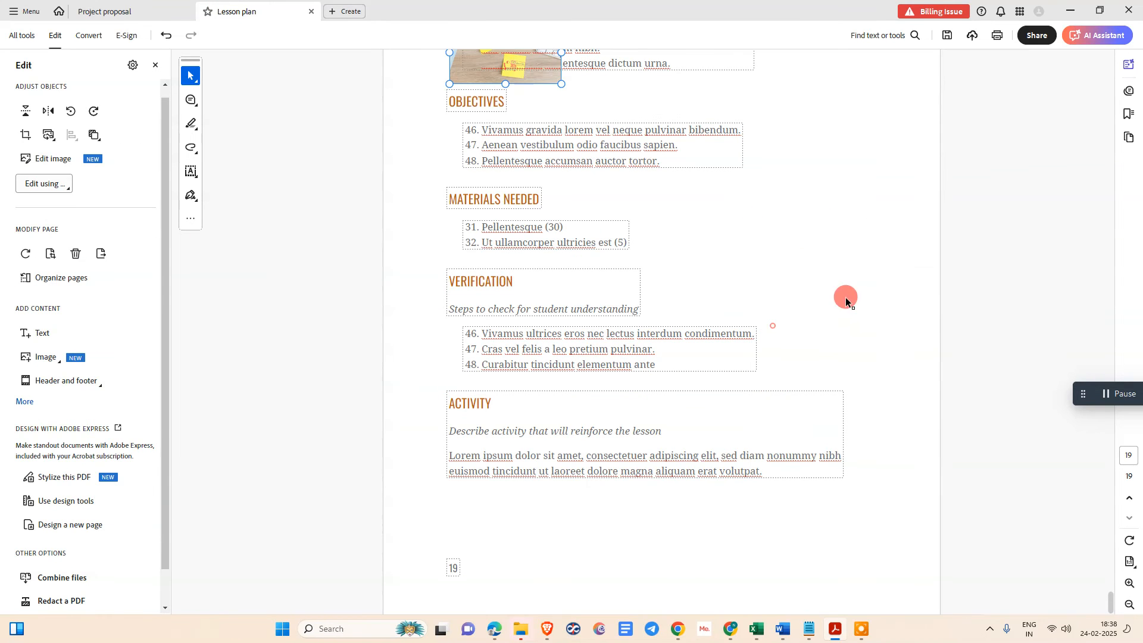
Step: Move the pasted photo off the Education Standards text down to the blank area below the Activity paragraph
scroll(788, 301, "up", 8)
scroll(538, 364, "down", 4)
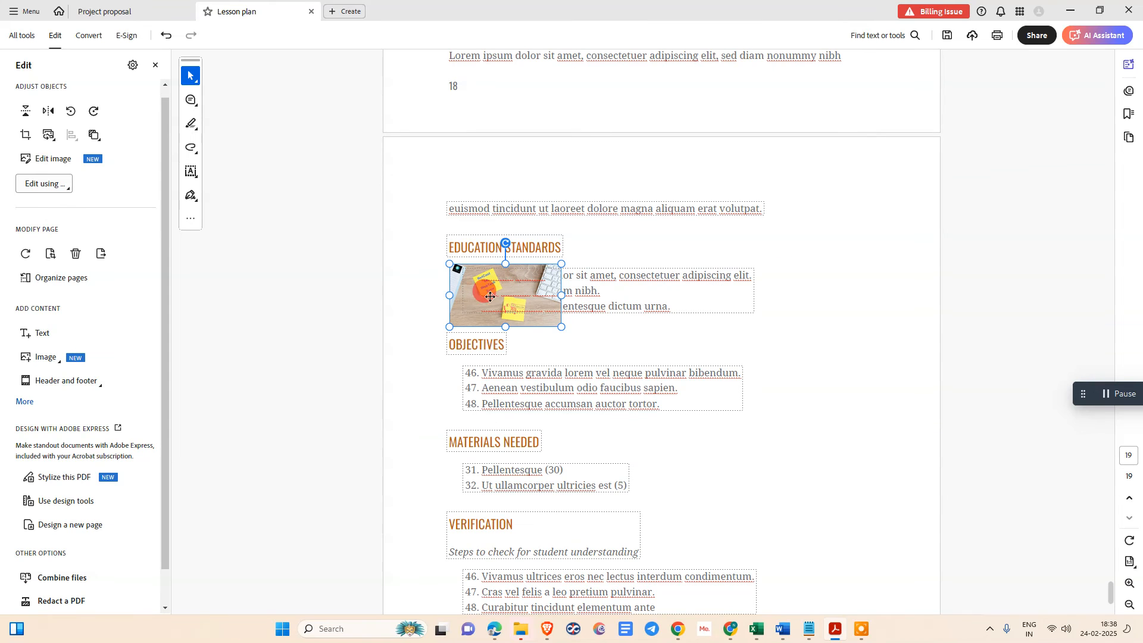
left_click_drag(508, 307, 738, 463)
scroll(752, 445, "down", 3)
left_click_drag(728, 288, 567, 409)
scroll(579, 404, "down", 1)
left_click_drag(568, 341, 591, 512)
Step: Return to the Project proposal PDF and go to the end of its page
scroll(592, 509, "up", 20)
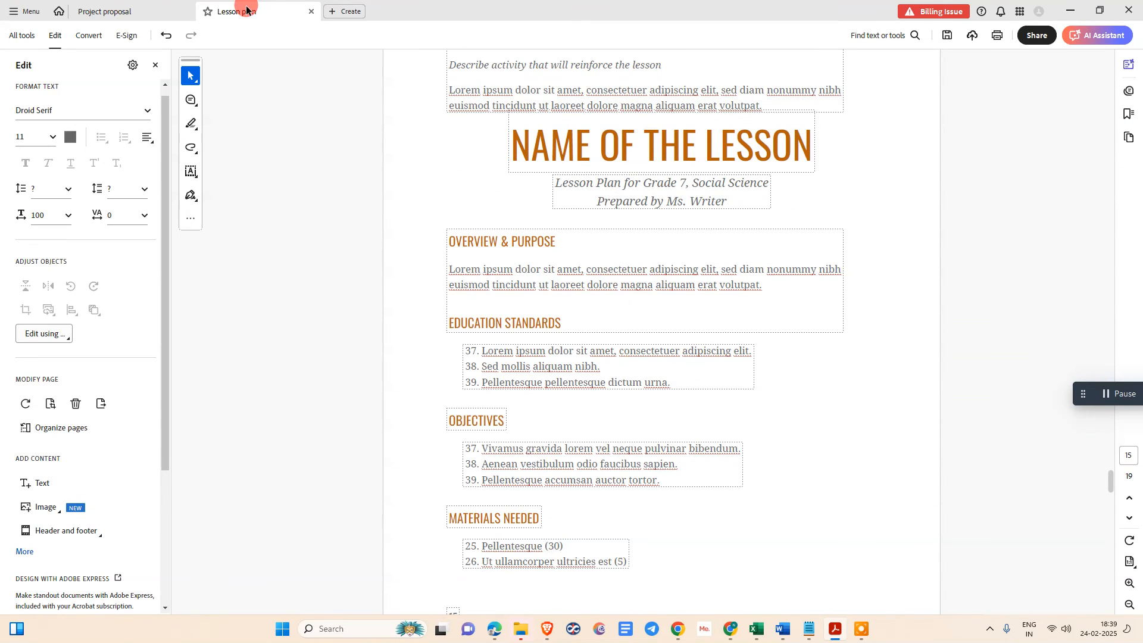
left_click(112, 9)
left_click(218, 8)
left_click(167, 12)
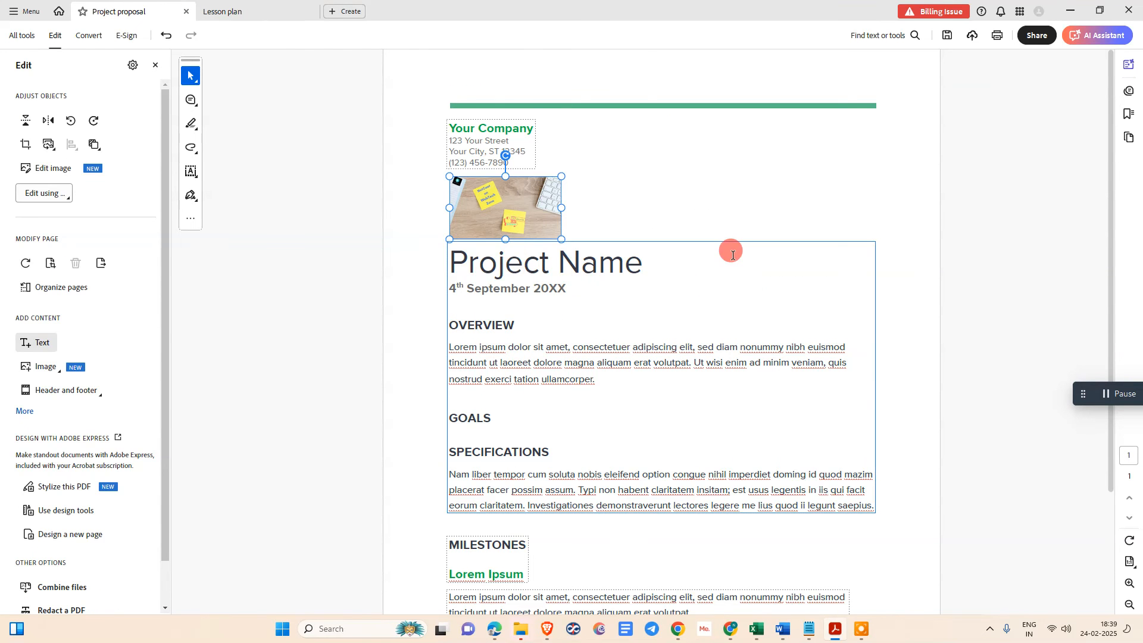
scroll(731, 250, "down", 3)
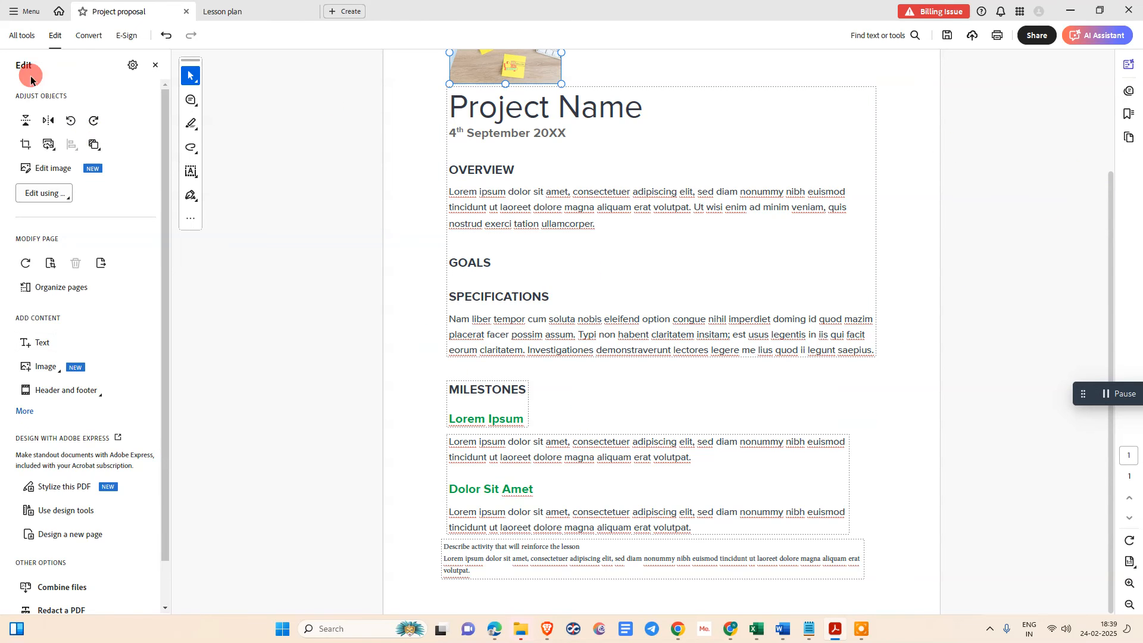
left_click(21, 35)
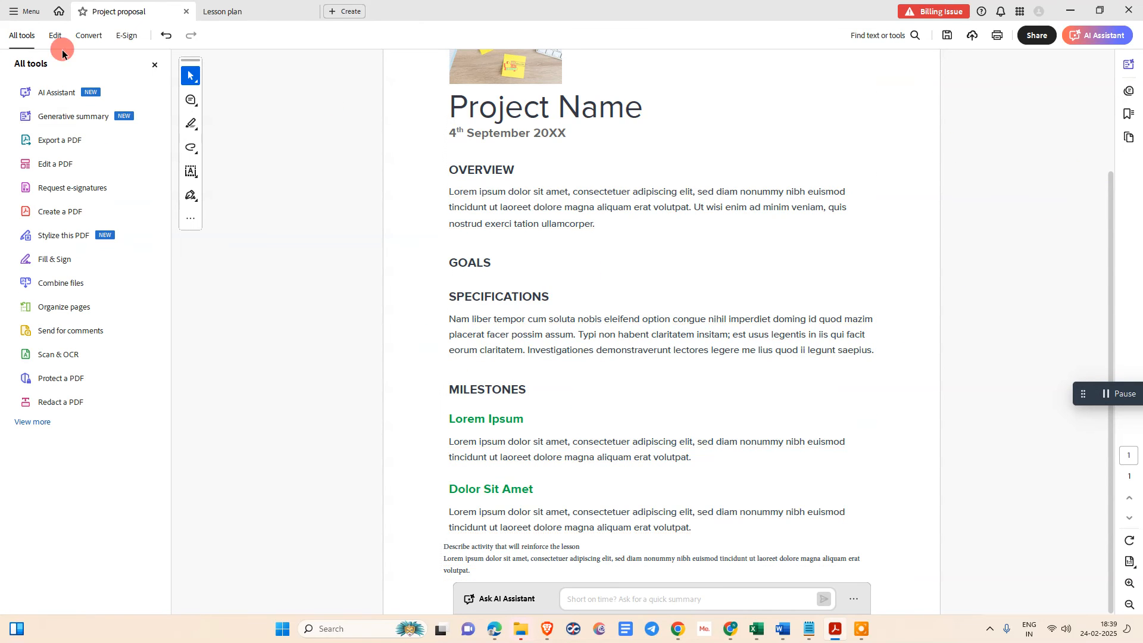
left_click(59, 305)
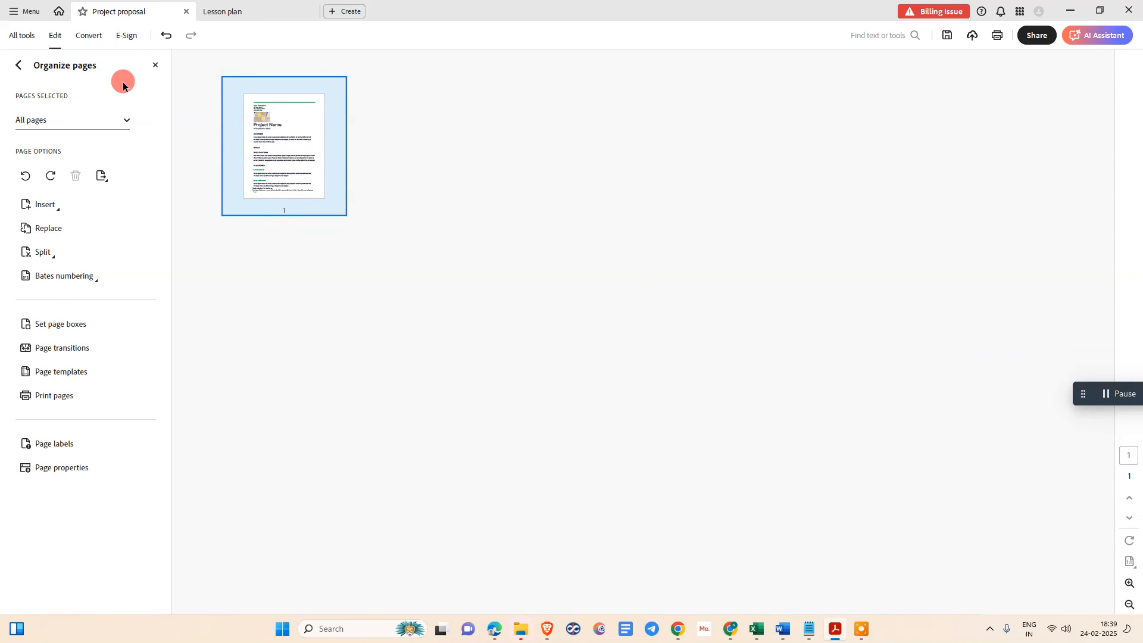
left_click(18, 64)
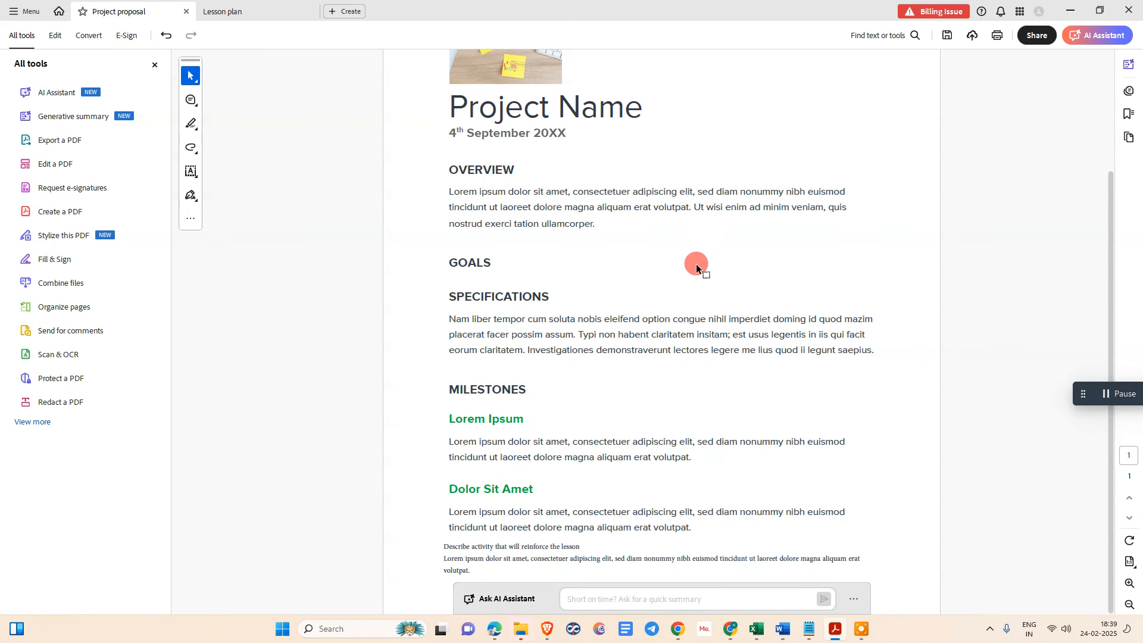
Step: Show the page thumbnails and insert a blank page after page 1 of Project proposal
left_click(1126, 140)
left_click_drag(992, 255, 983, 151)
left_click_drag(994, 204, 989, 282)
left_click_drag(998, 236, 995, 269)
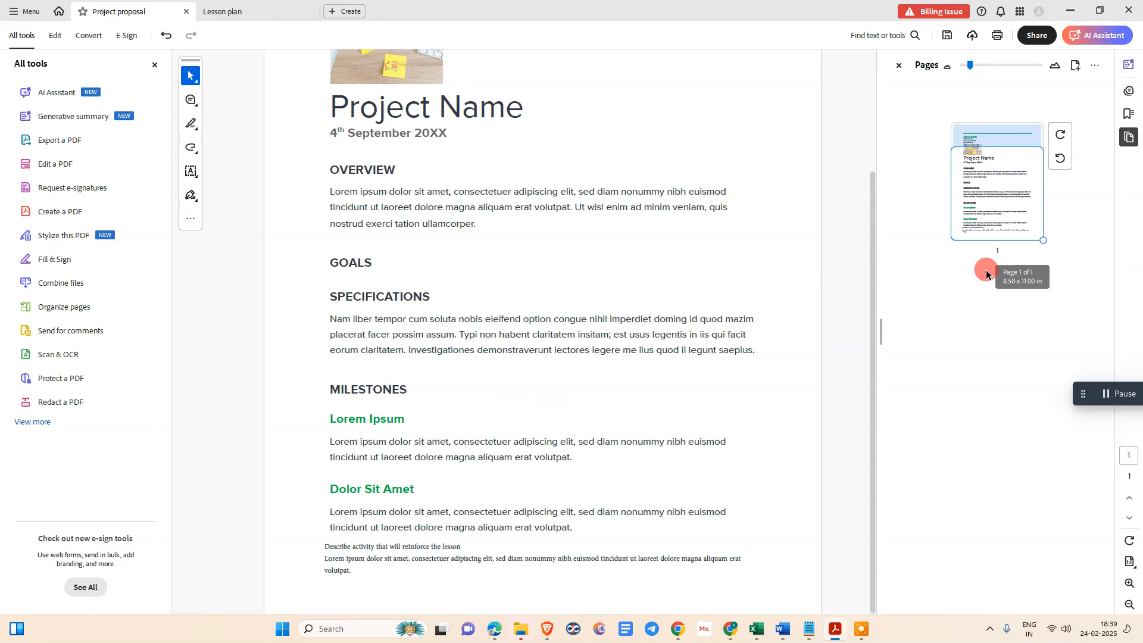
mouse_move(998, 266)
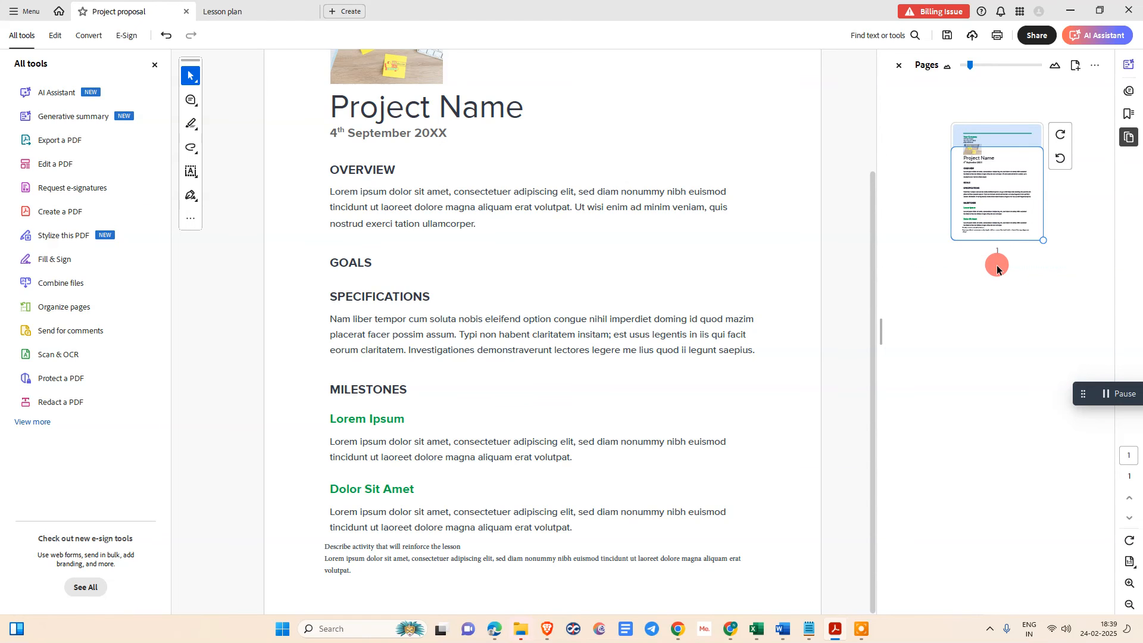
left_click(996, 265)
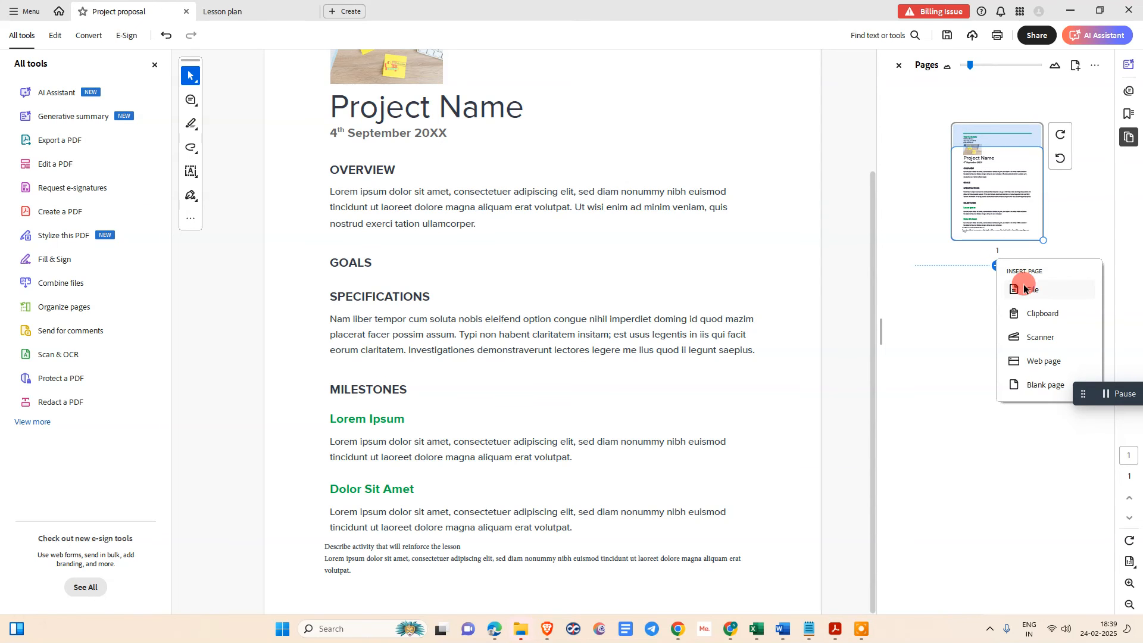
left_click(1036, 384)
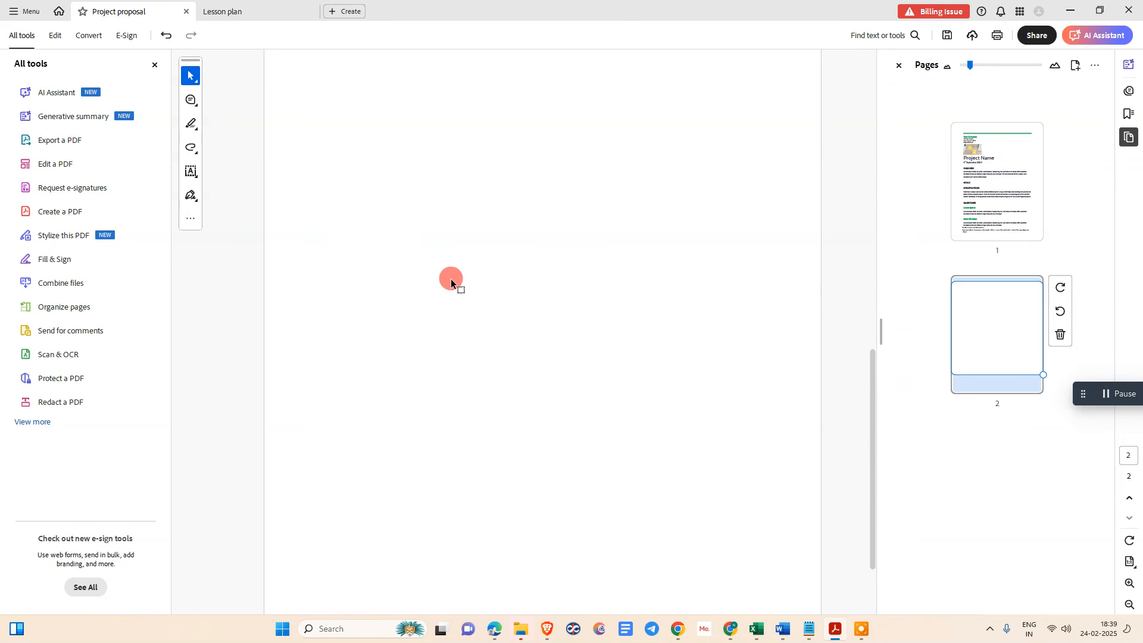
Step: Add an empty text box across the upper part of the blank page 2, about as wide as page 1's paragraphs
scroll(451, 279, "up", 3)
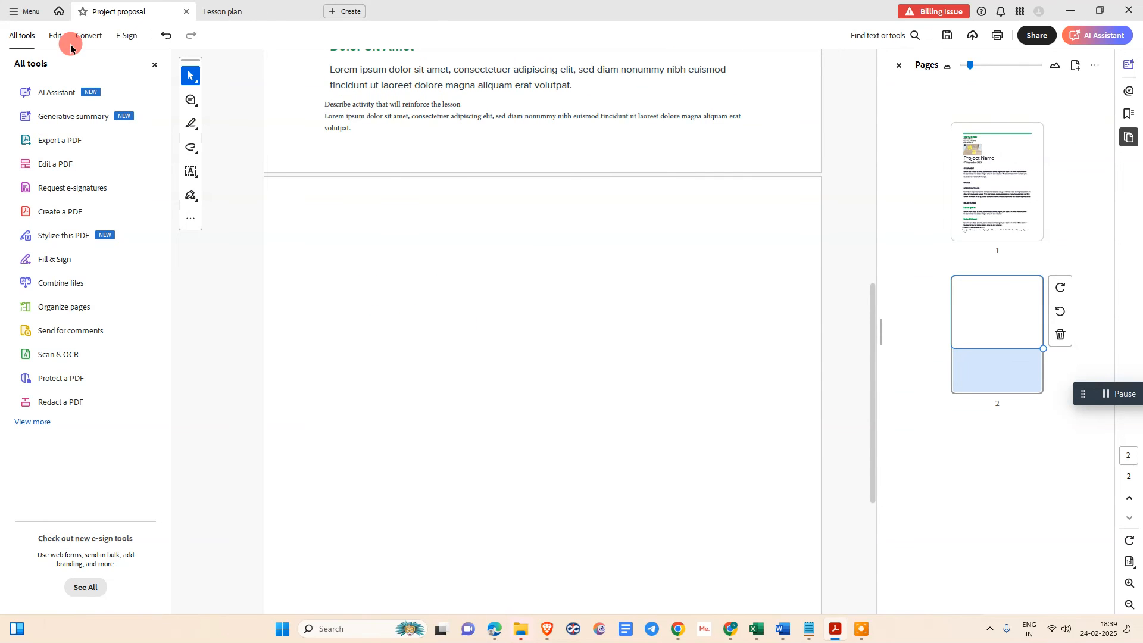
left_click(52, 35)
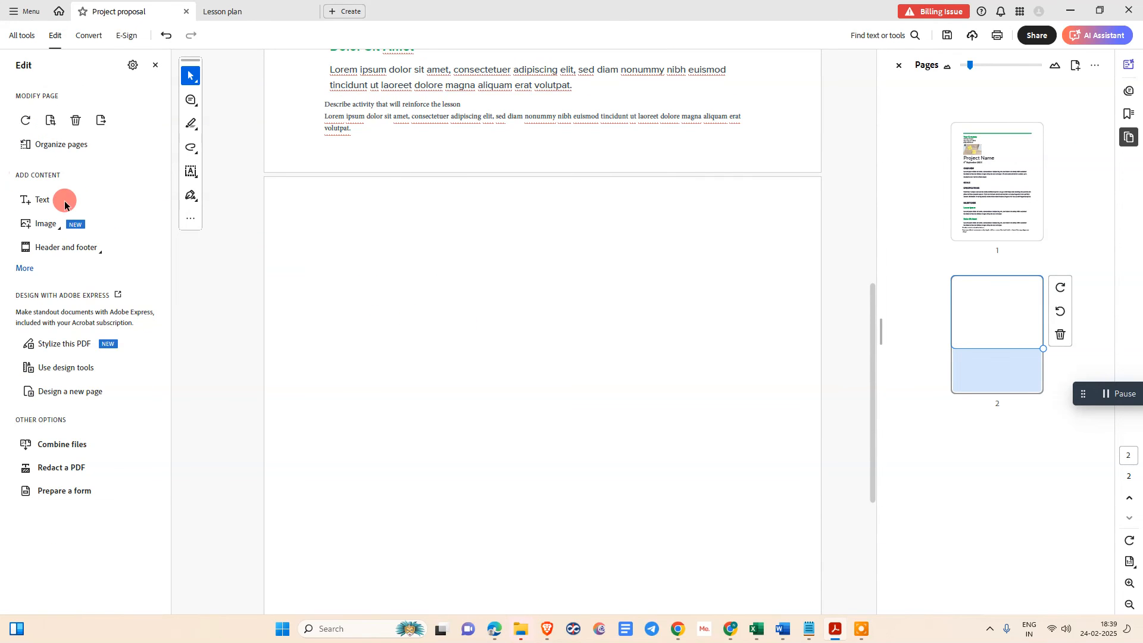
left_click(27, 200)
left_click_drag(328, 209, 723, 280)
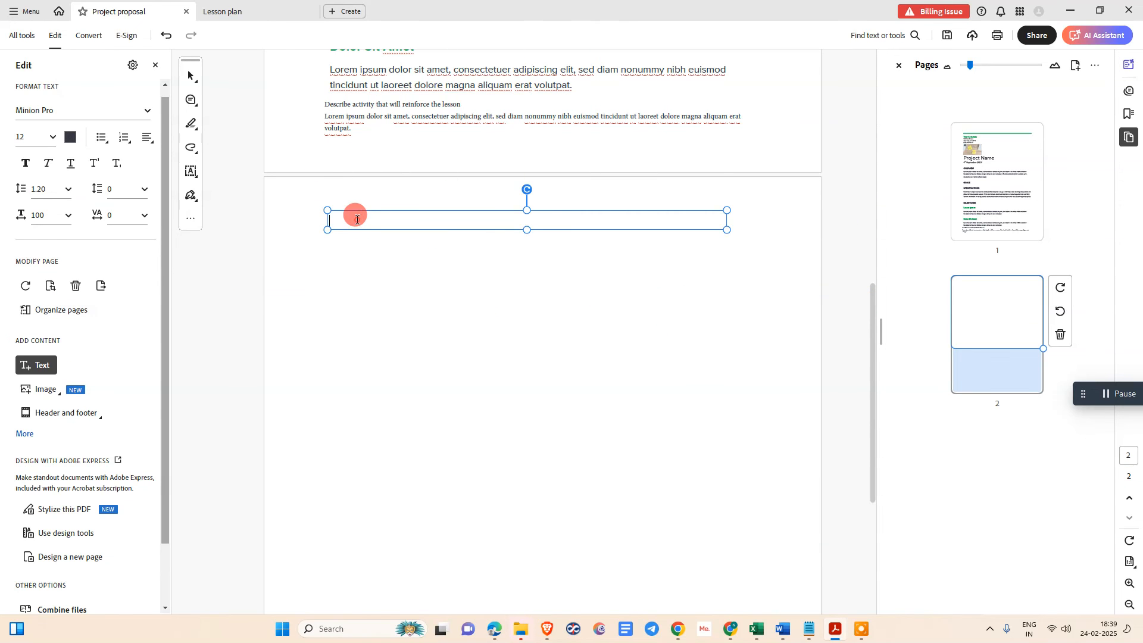
Step: Copy the Lorem ipsum paragraph under Overview & Purpose on page 14 of the Lesson plan PDF
left_click(239, 12)
scroll(565, 288, "up", 2)
scroll(564, 288, "up", 10)
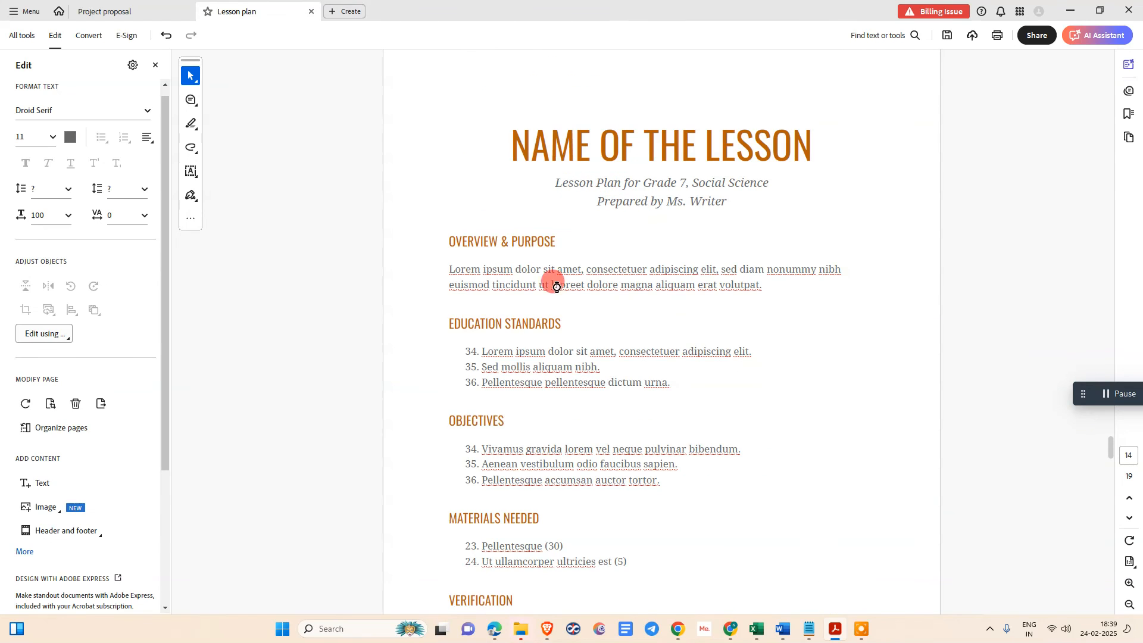
left_click(556, 287)
left_click_drag(767, 298, 449, 266)
key("ctrl+c")
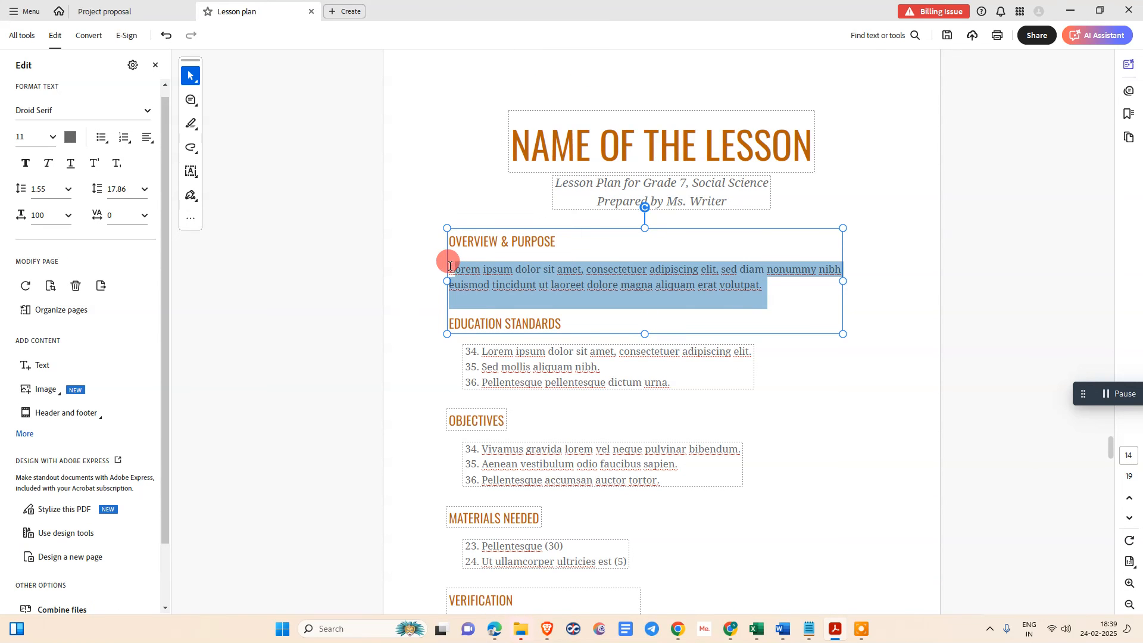
right_click(500, 272)
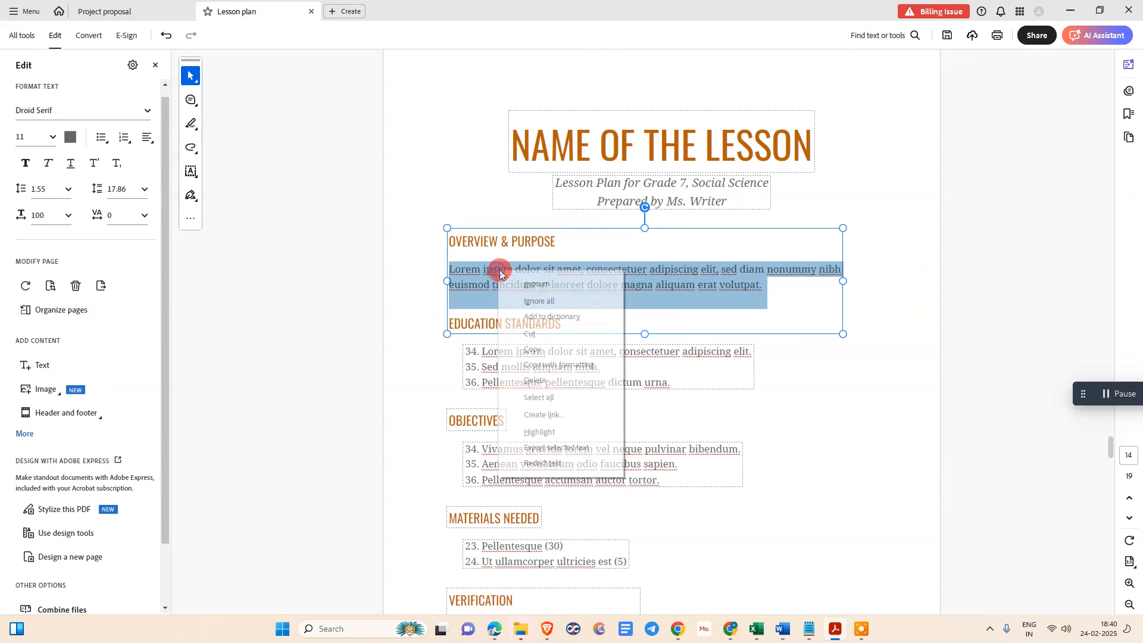
left_click(553, 348)
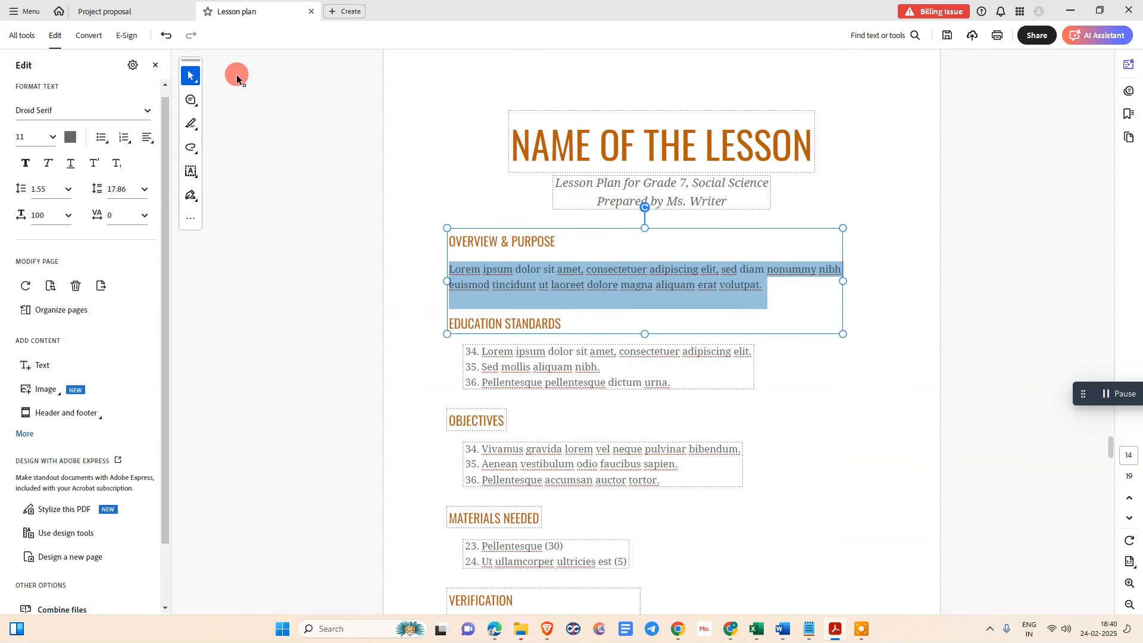
Step: Paste the copied Overview & Purpose paragraph into the new text box on page 2 of Project proposal
left_click(89, 12)
right_click(346, 219)
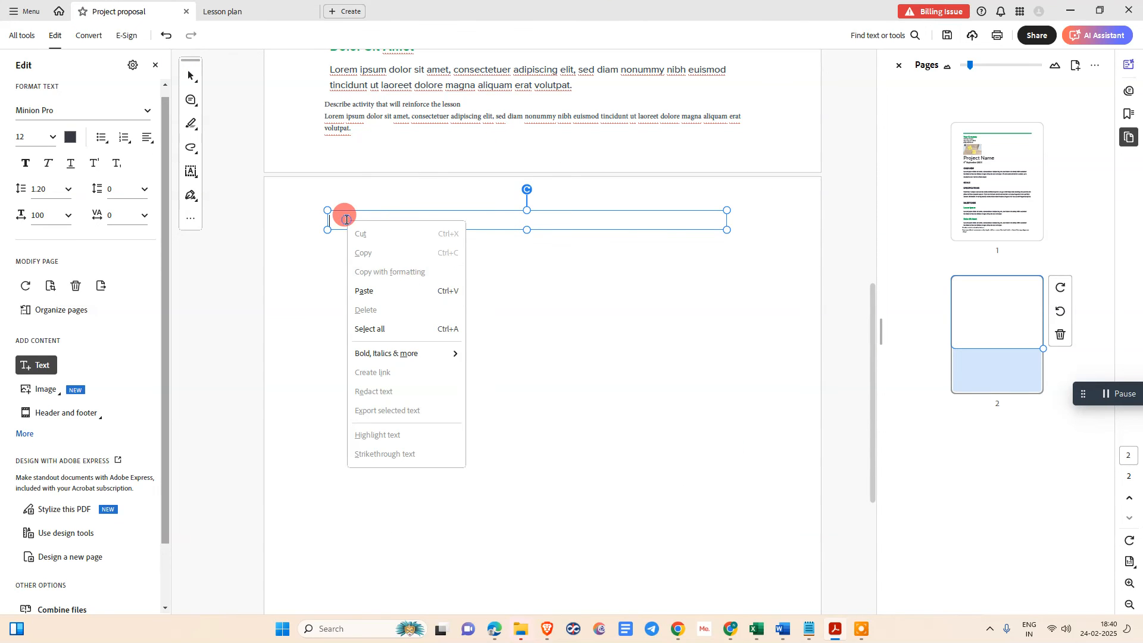
left_click(397, 290)
left_click(494, 358)
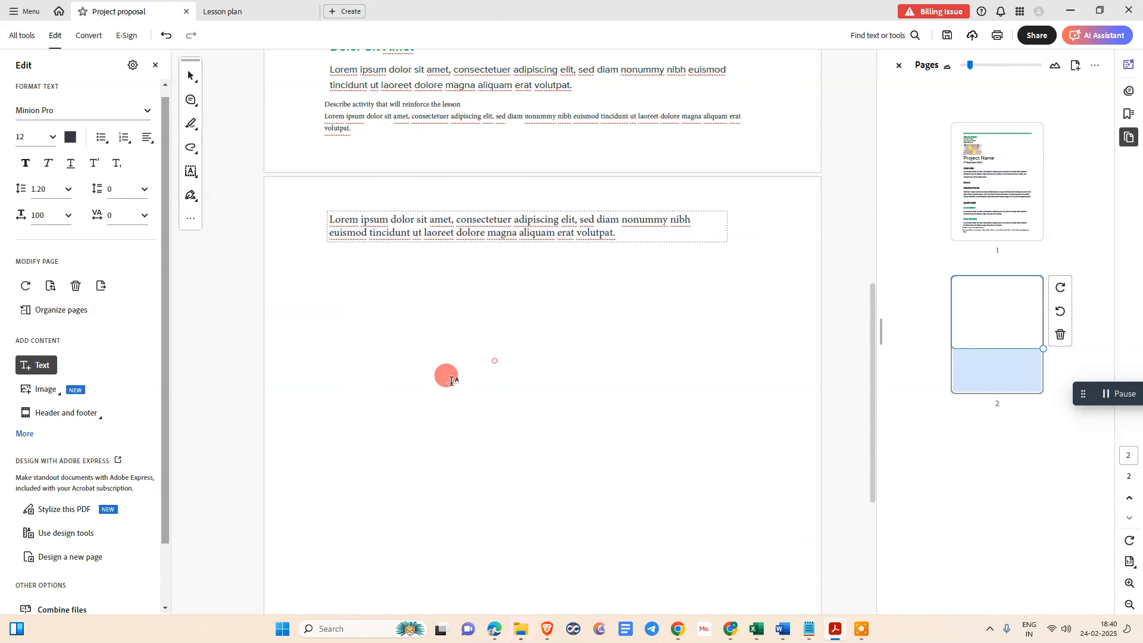
scroll(450, 381, "up", 10)
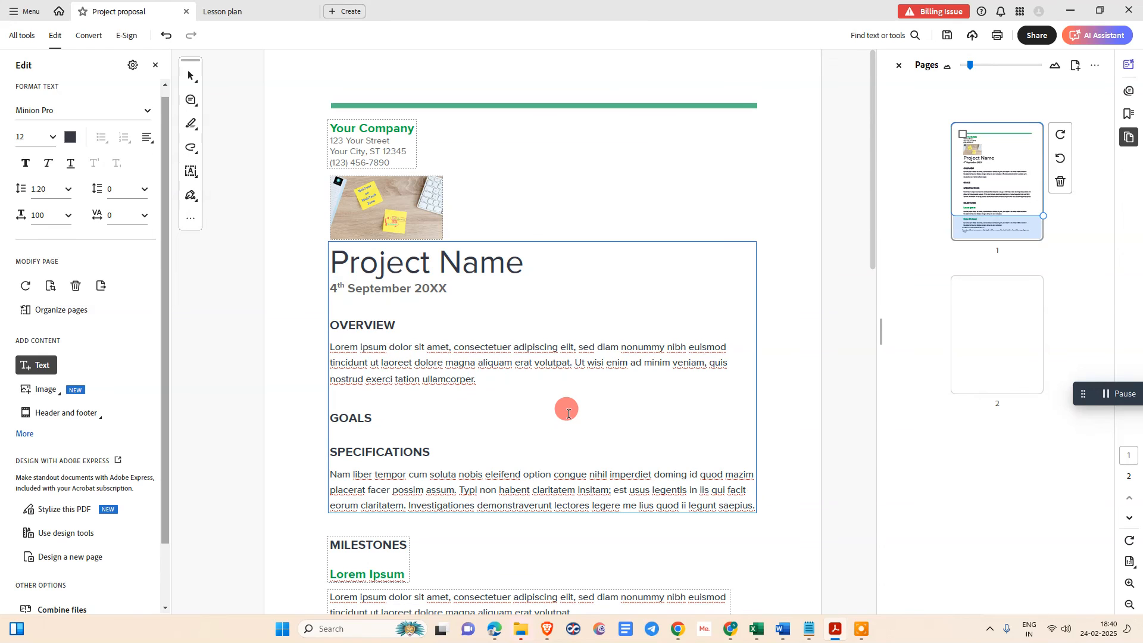
key("super")
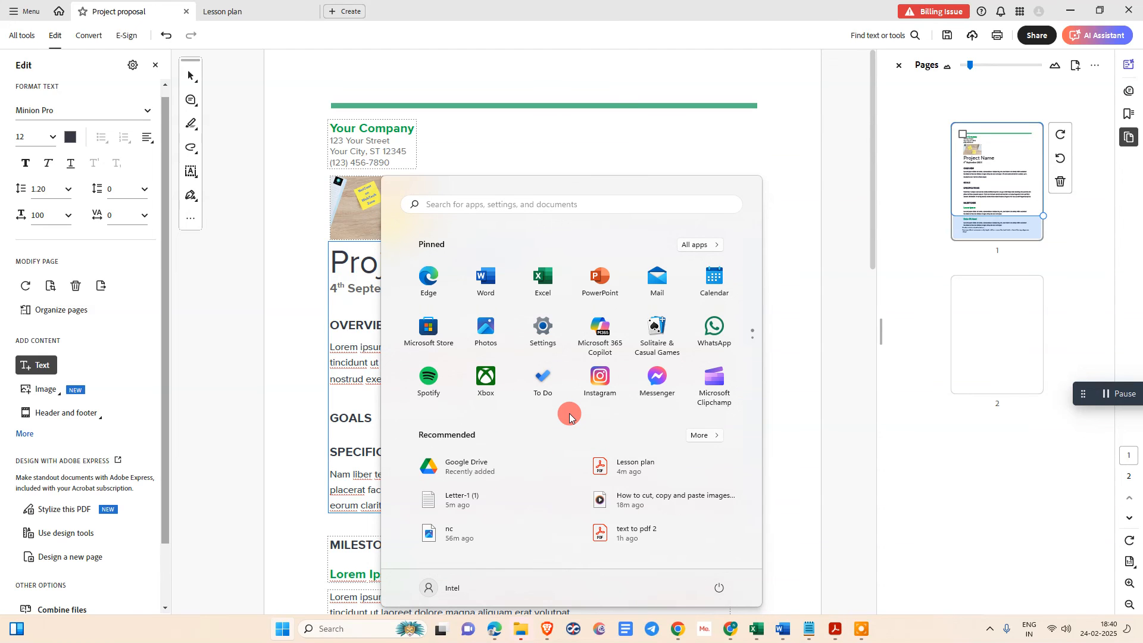